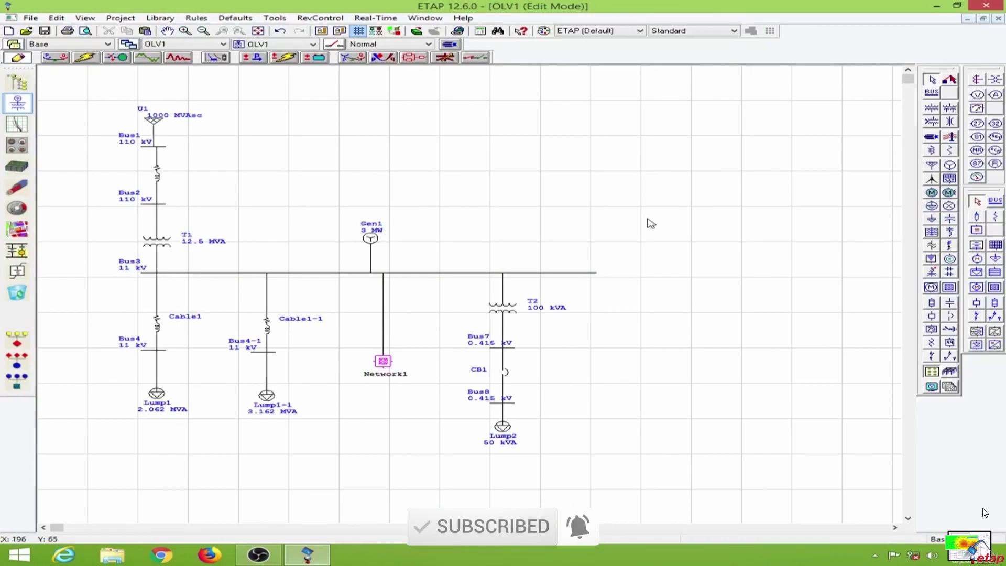
Extend Bus3 further to the right
{"action": "left_click", "coordinate": [598, 273]}
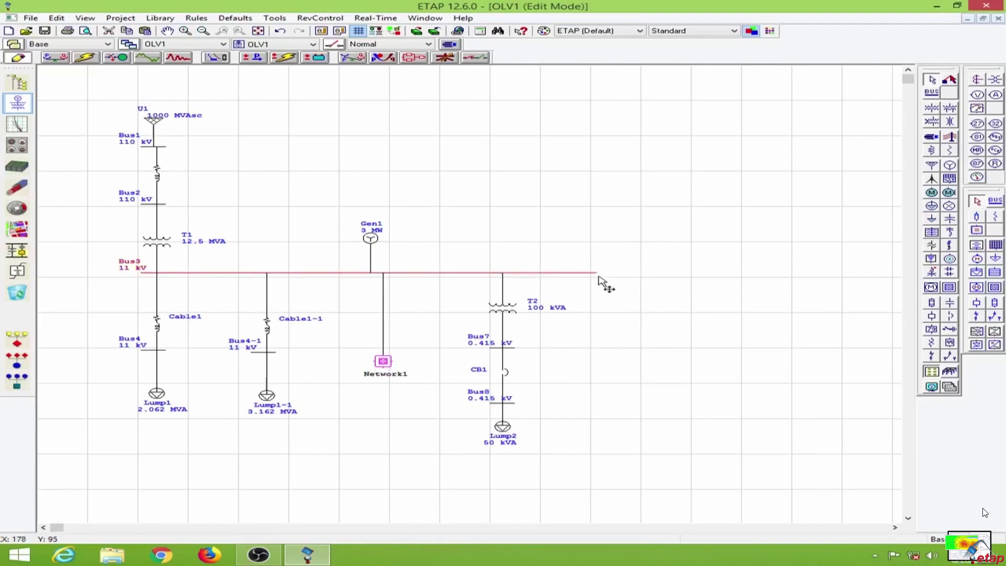
{"action": "left_click_drag", "start_coordinate": [600, 273], "coordinate": [724, 274]}
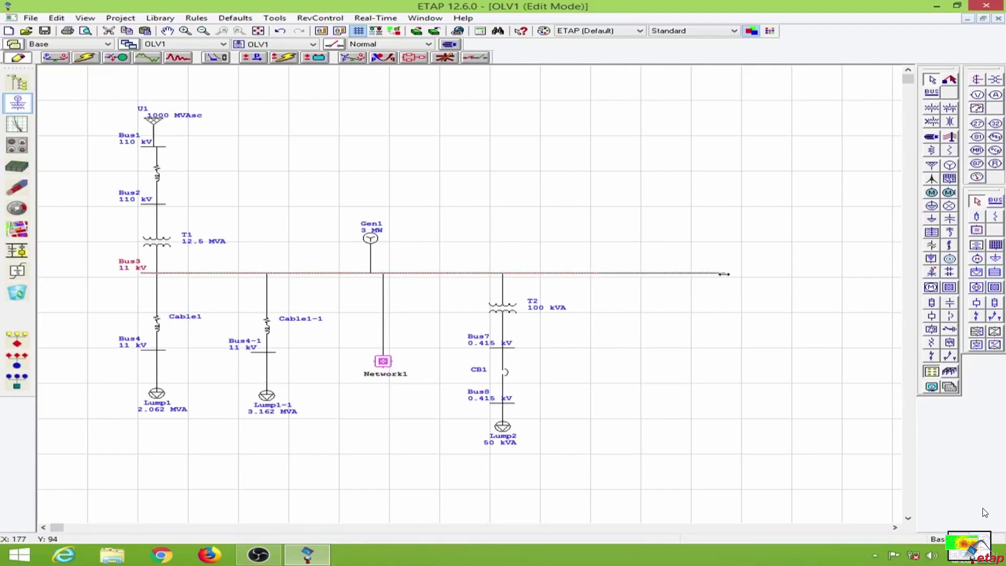
{"action": "left_click", "coordinate": [757, 298]}
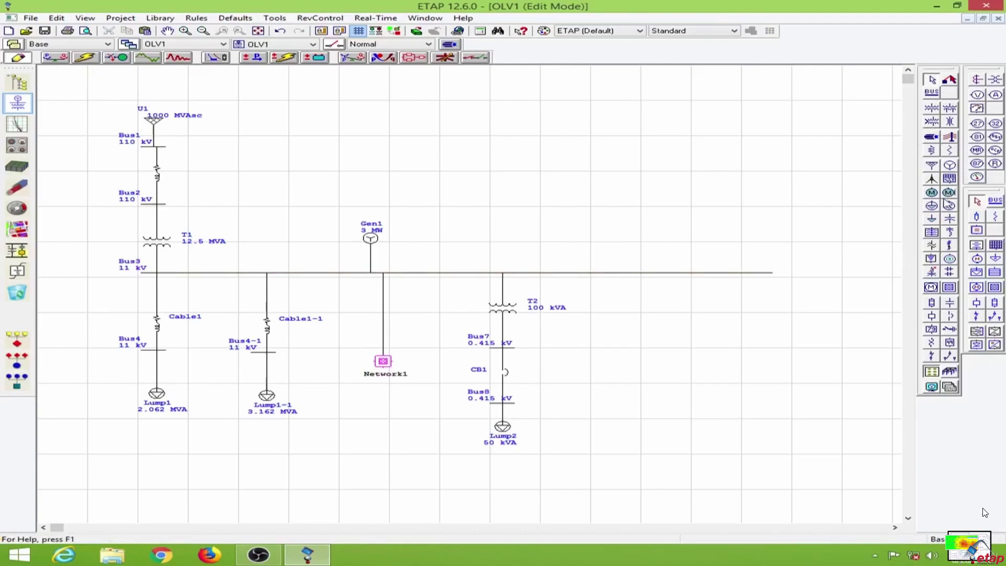
Place a new static load, Load3, below Bus3's right end and connect it to Bus3
{"action": "left_click", "coordinate": [931, 219]}
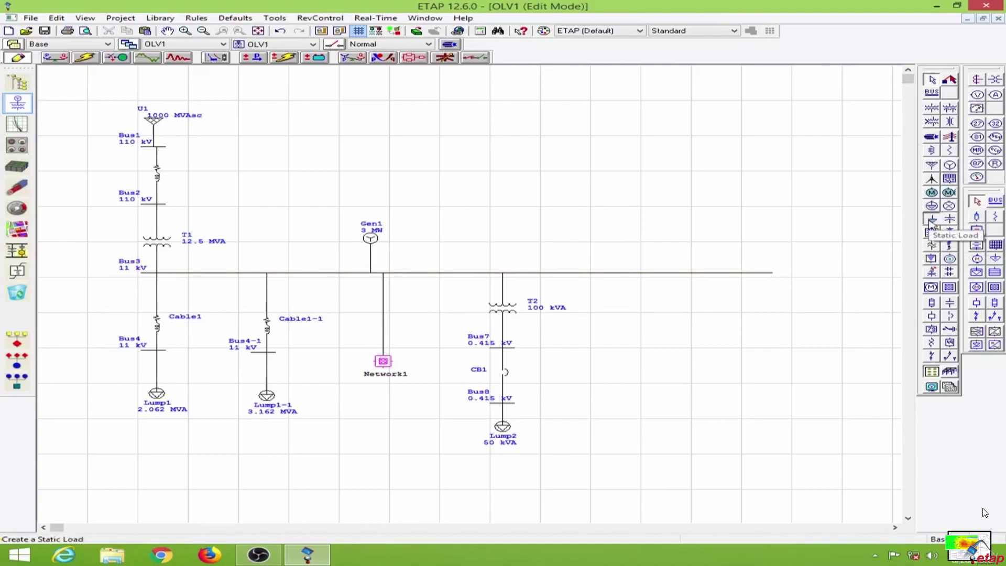
{"action": "left_click", "coordinate": [667, 403]}
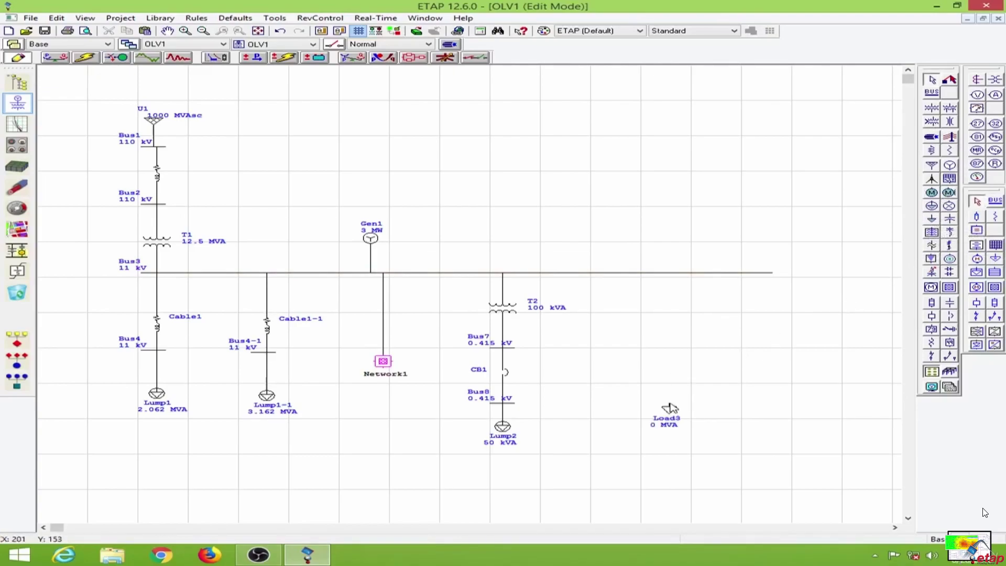
{"action": "left_click_drag", "start_coordinate": [669, 406], "coordinate": [668, 273]}
Set Load3's loading to 2 MVA at 85% power factor, giving 1.7 MW and 1.054 Mvar
{"action": "double_click", "coordinate": [669, 410]}
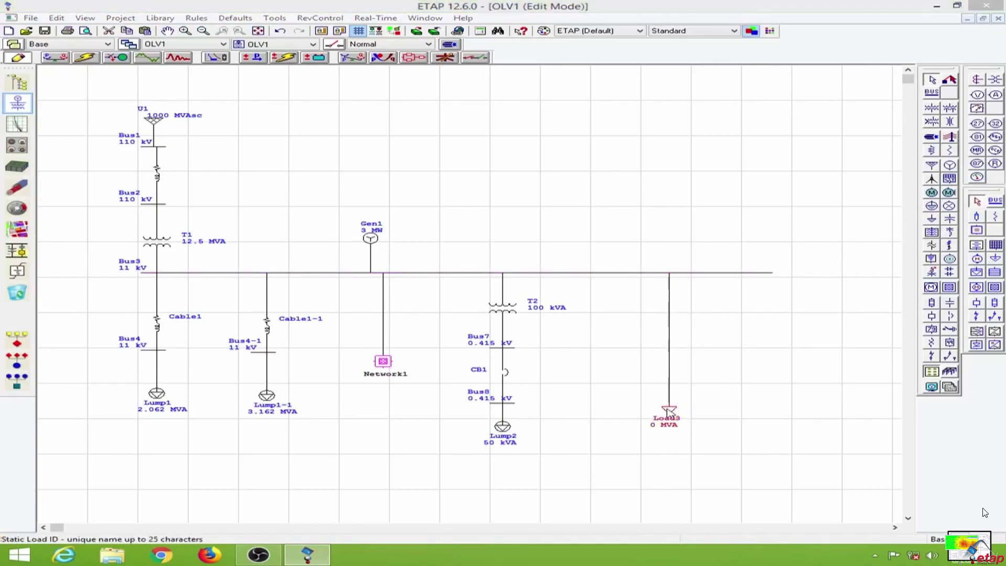
{"action": "left_click", "coordinate": [359, 116]}
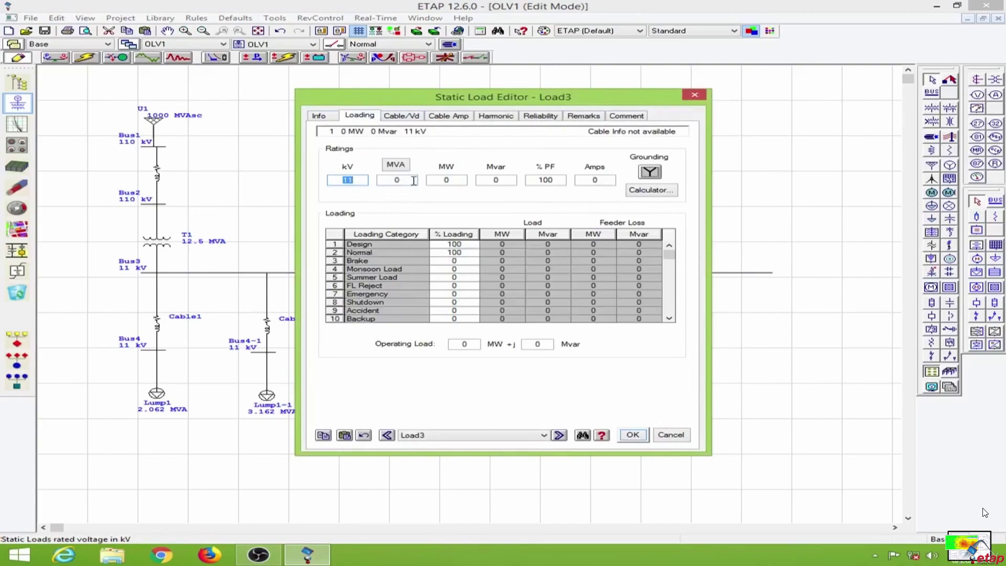
{"action": "left_click", "coordinate": [443, 178]}
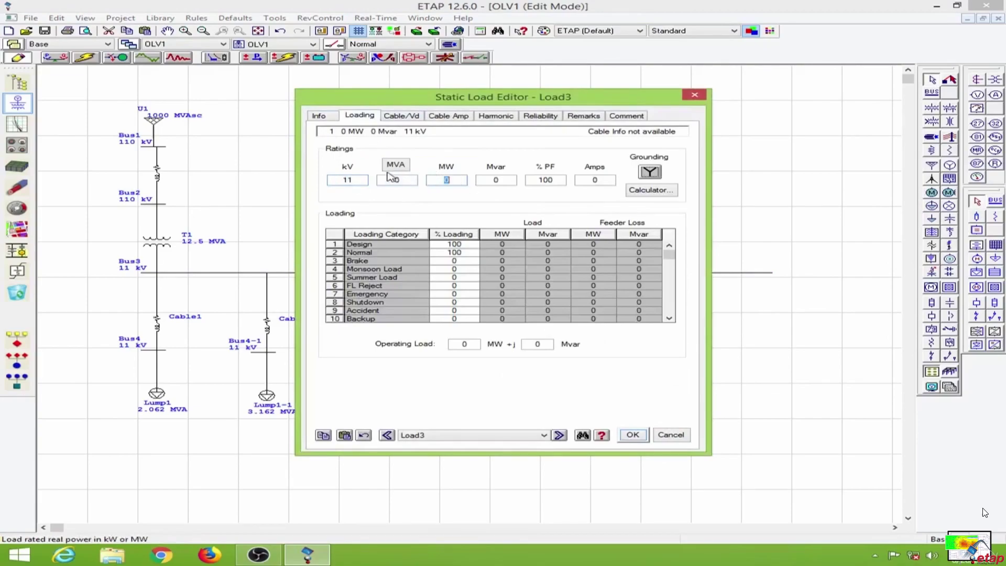
{"action": "left_click", "coordinate": [393, 180]}
{"action": "type", "text": "2"}
{"action": "left_click", "coordinate": [495, 180]}
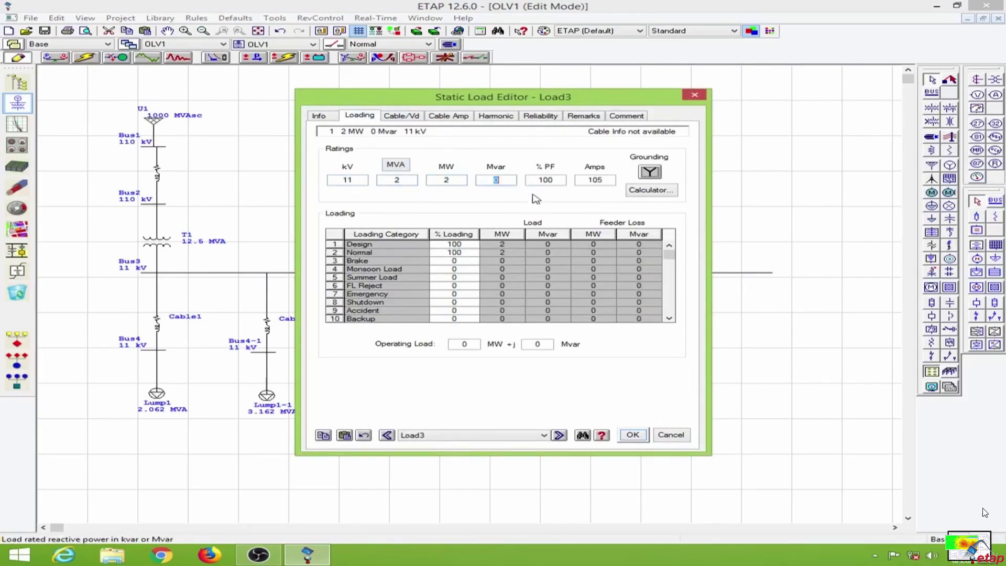
{"action": "left_click", "coordinate": [545, 179]}
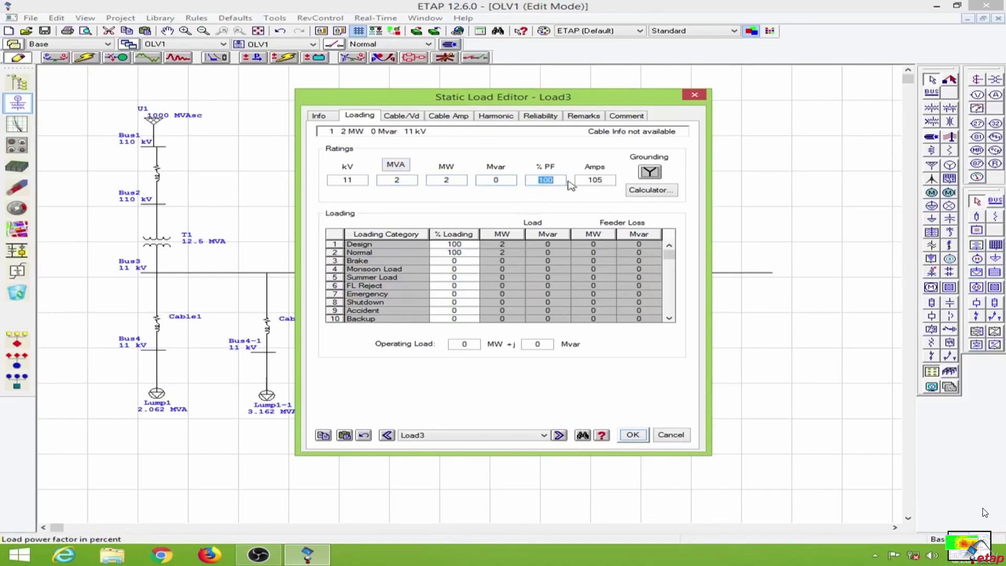
{"action": "type", "text": "85"}
{"action": "key", "text": "Tab"}
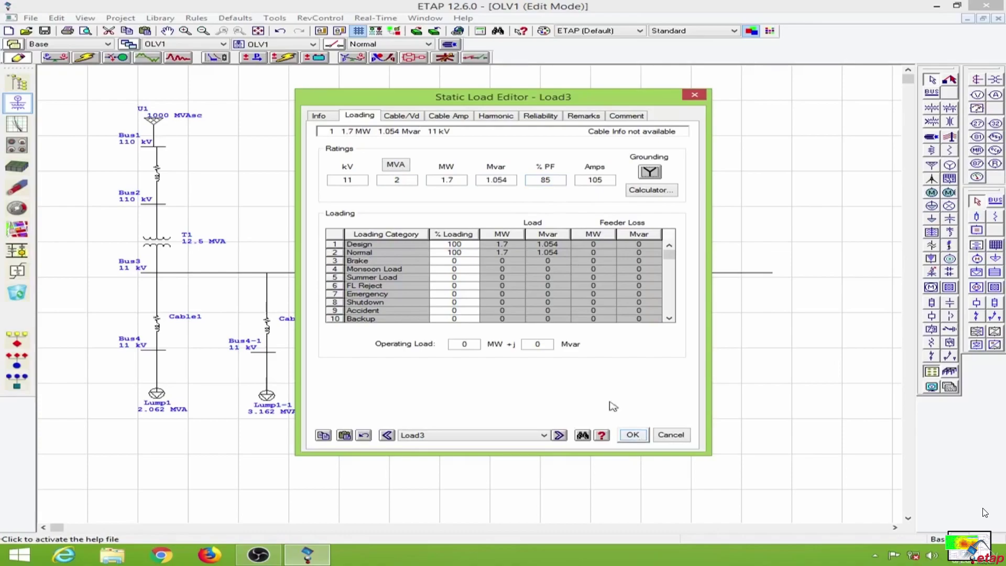
Choose Typical-IEEE Fluorecent from the harmonic library for Load3 and close its editor
{"action": "left_click", "coordinate": [507, 117]}
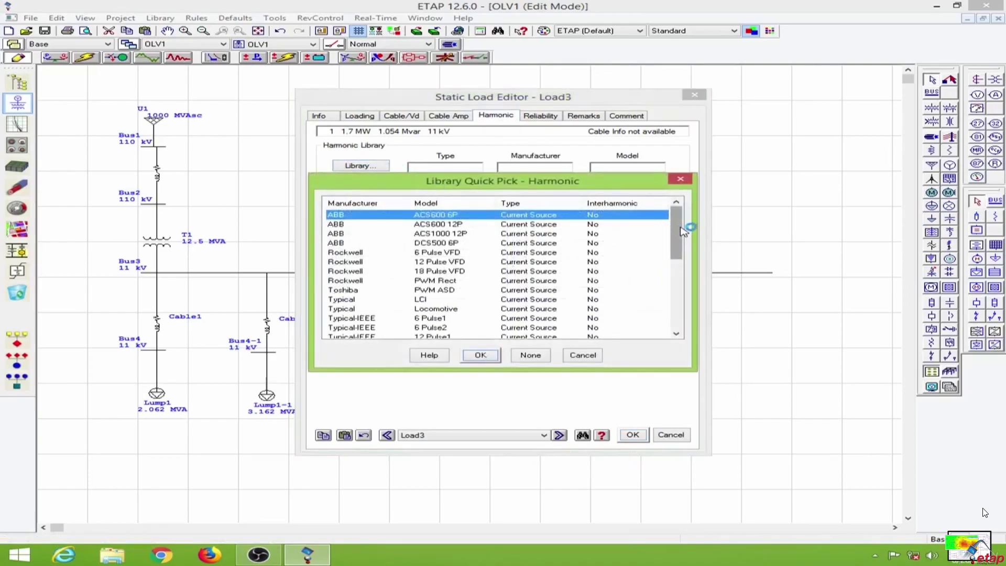
{"action": "left_click_drag", "start_coordinate": [682, 228], "coordinate": [676, 267]}
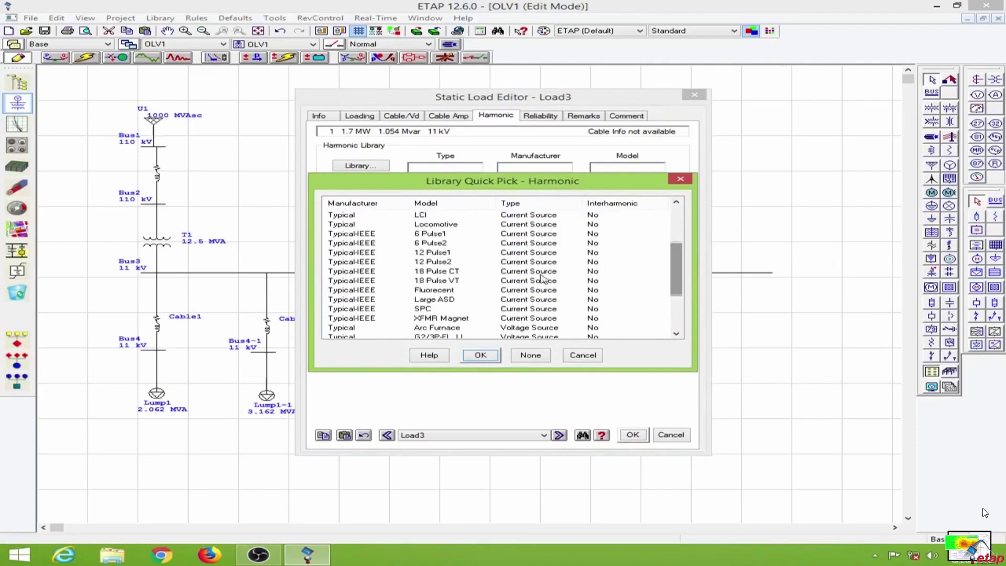
{"action": "left_click", "coordinate": [442, 292]}
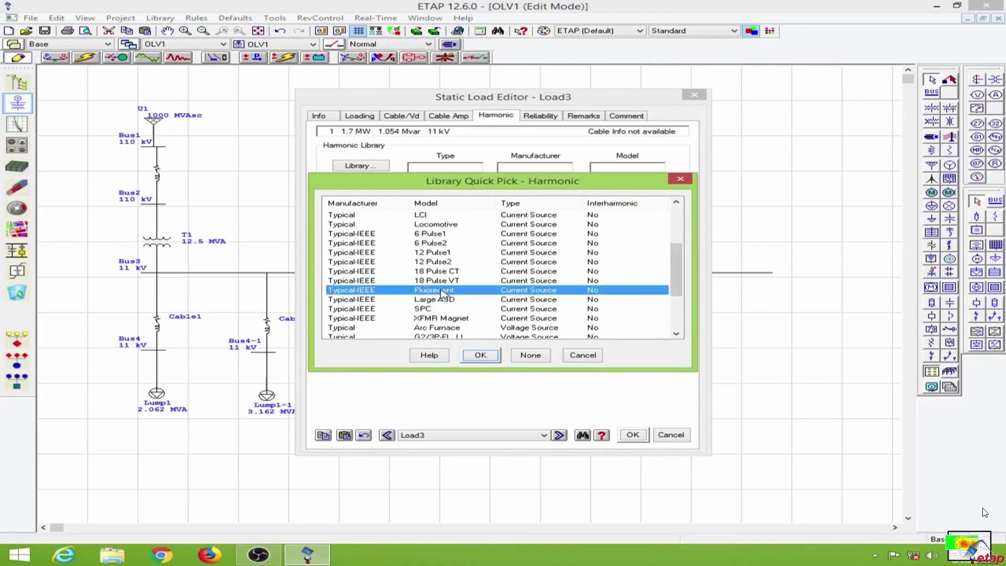
{"action": "left_click", "coordinate": [481, 356]}
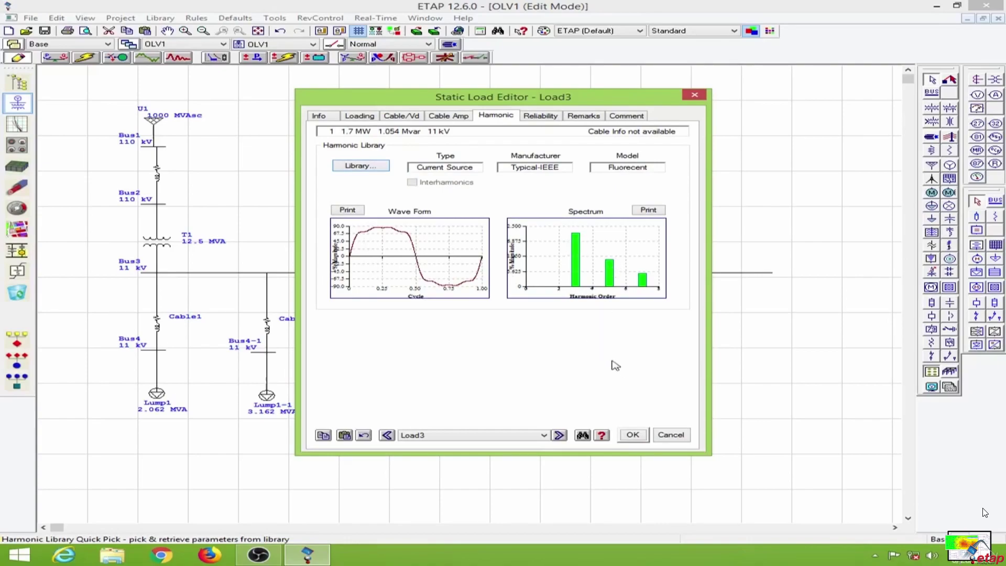
{"action": "left_click", "coordinate": [633, 435]}
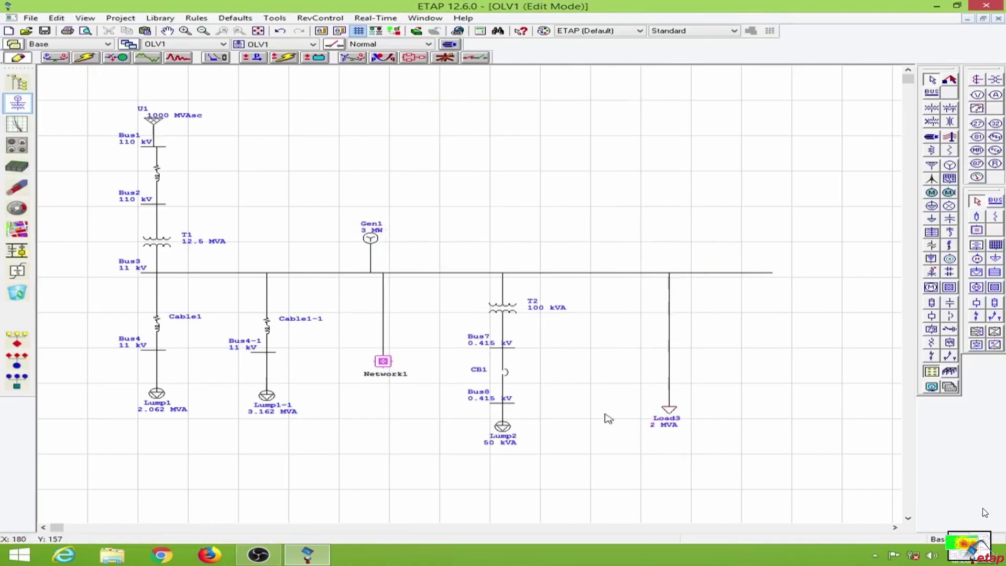
Switch to Load Flow Analysis mode and run the load flow
{"action": "left_click", "coordinate": [62, 62]}
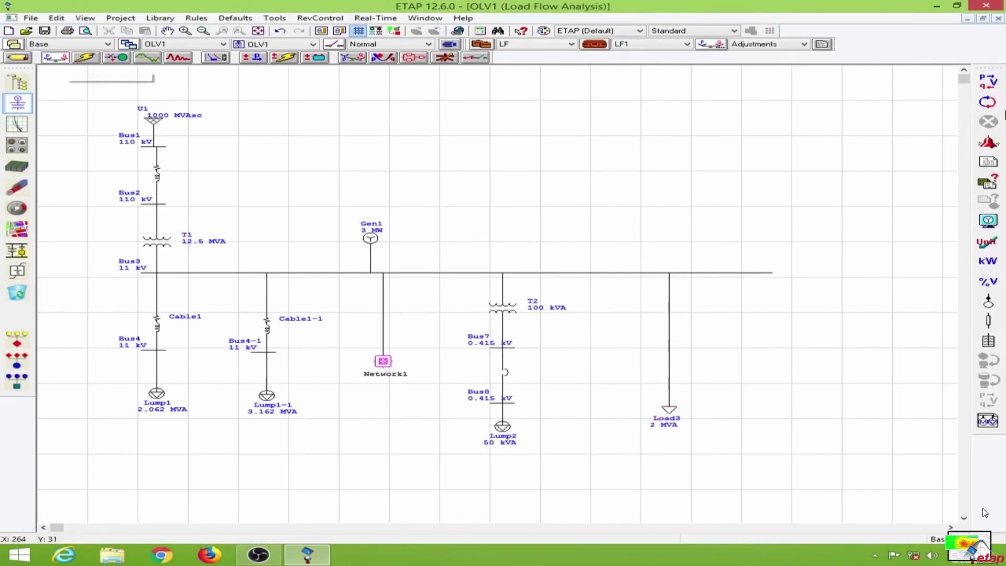
{"action": "left_click", "coordinate": [996, 84]}
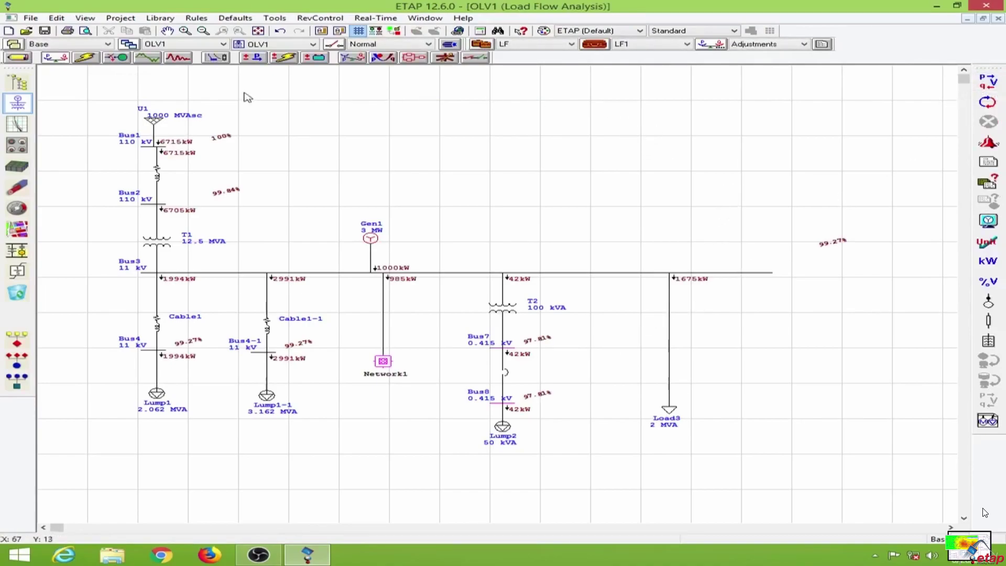
Enter Harmonic Analysis mode, dismiss the order slider, and run harmonic load flow naming output HA4
{"action": "left_click", "coordinate": [155, 61]}
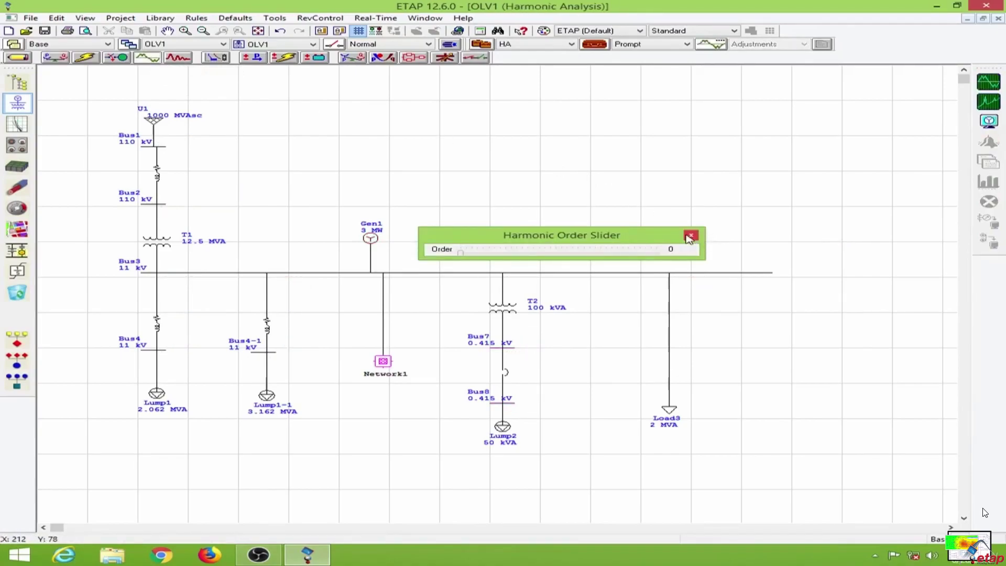
{"action": "left_click_drag", "start_coordinate": [652, 235], "coordinate": [630, 153]}
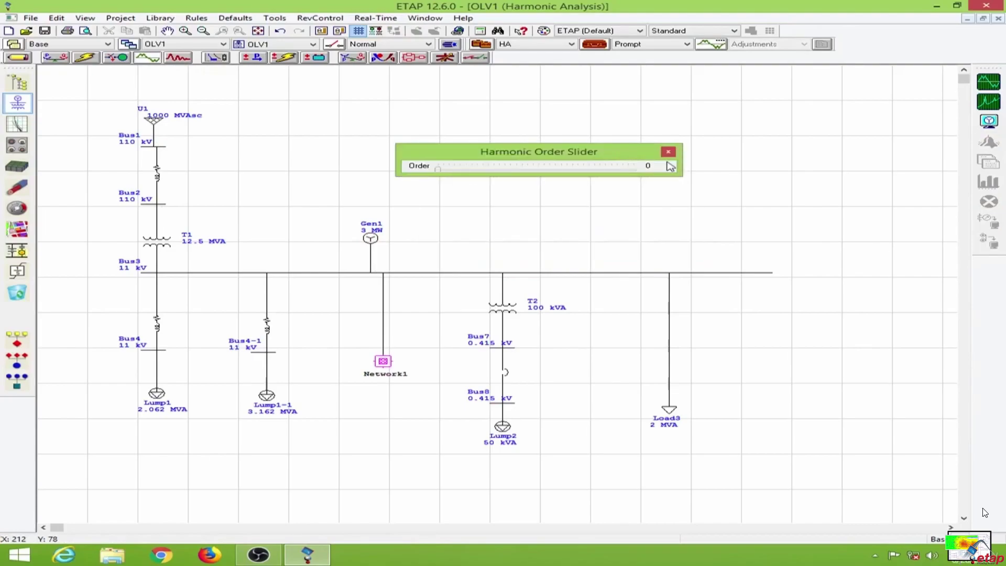
{"action": "left_click", "coordinate": [668, 153]}
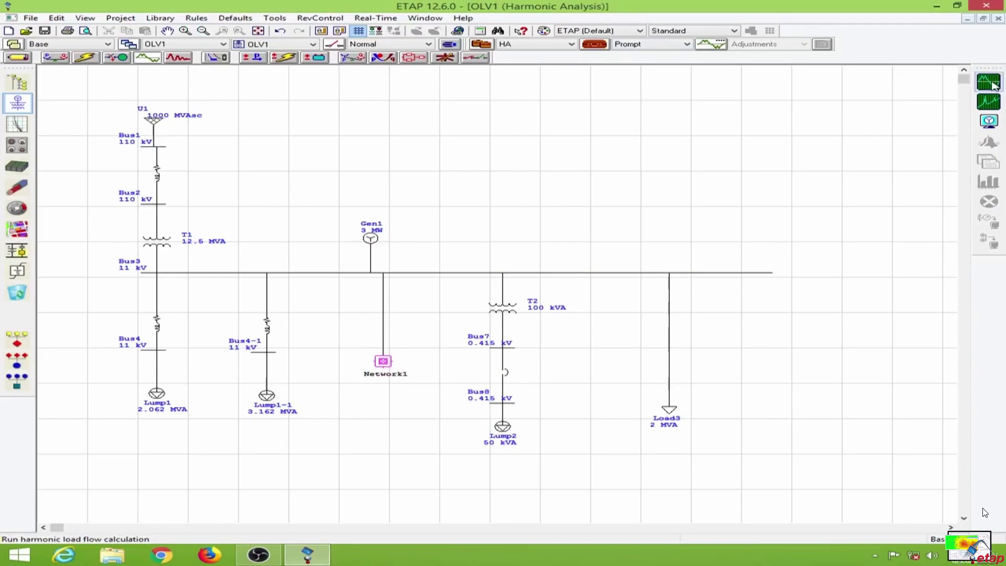
{"action": "left_click", "coordinate": [993, 85]}
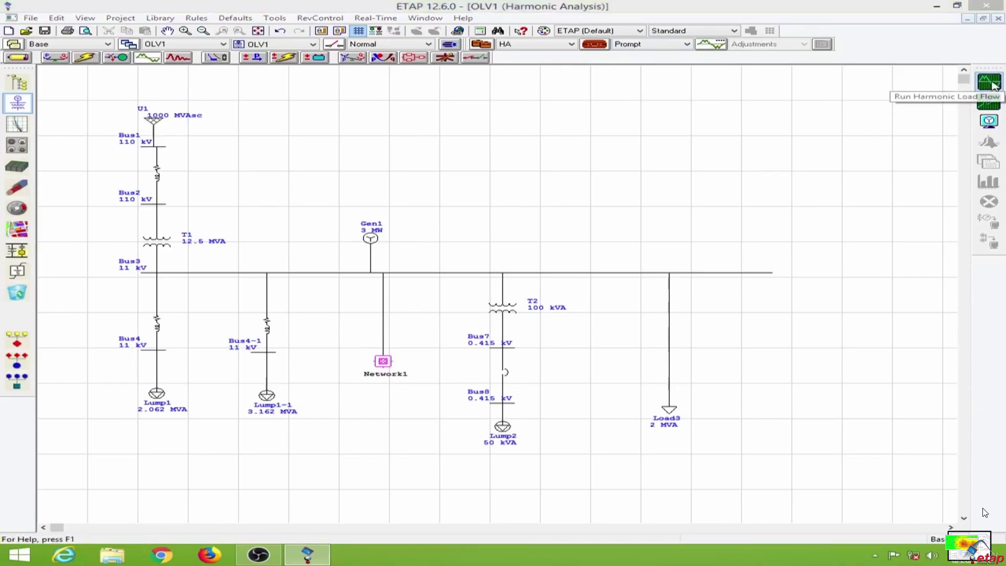
{"action": "left_click_drag", "start_coordinate": [495, 251], "coordinate": [530, 156]}
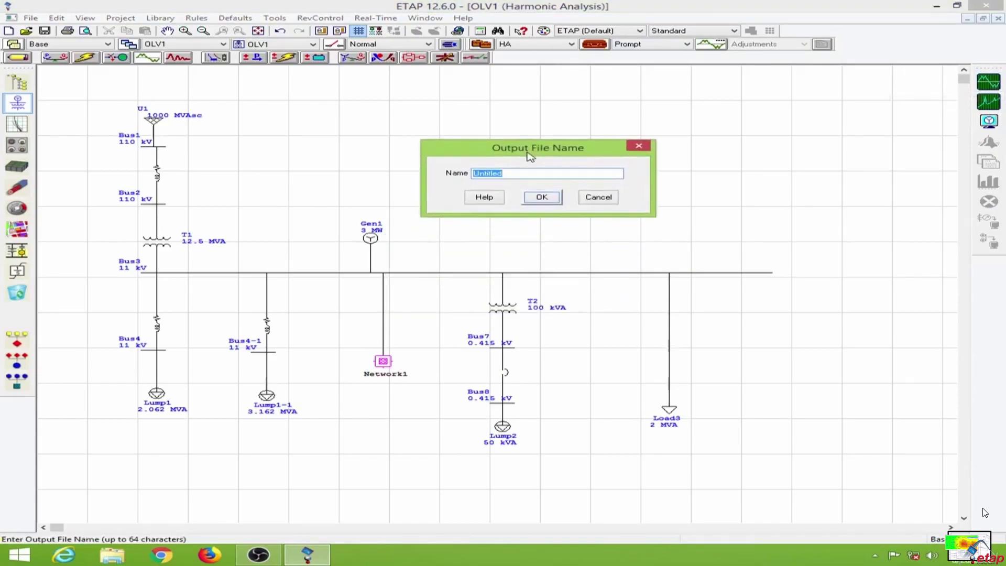
{"action": "type", "text": "HA4"}
Confirm the HA4 output name and tick Plot/Tabulate for Bus3 in the harmonic study case
{"action": "left_click", "coordinate": [545, 198]}
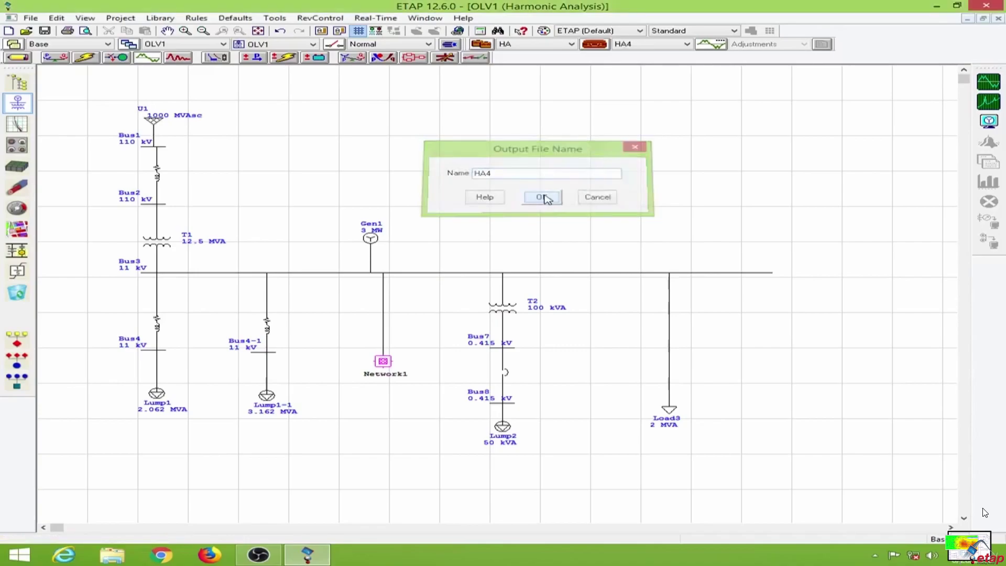
{"action": "left_click", "coordinate": [601, 46]}
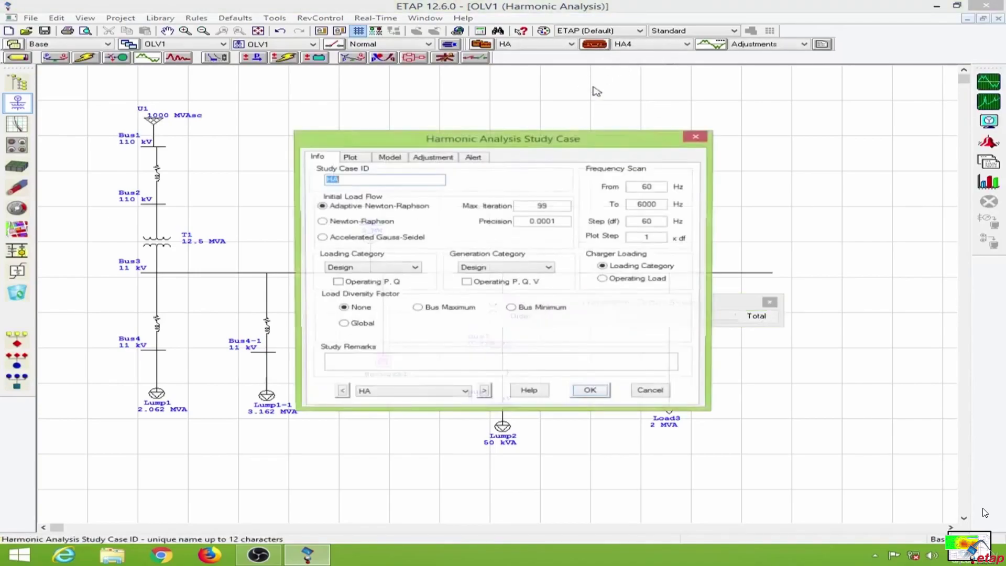
{"action": "left_click", "coordinate": [365, 159]}
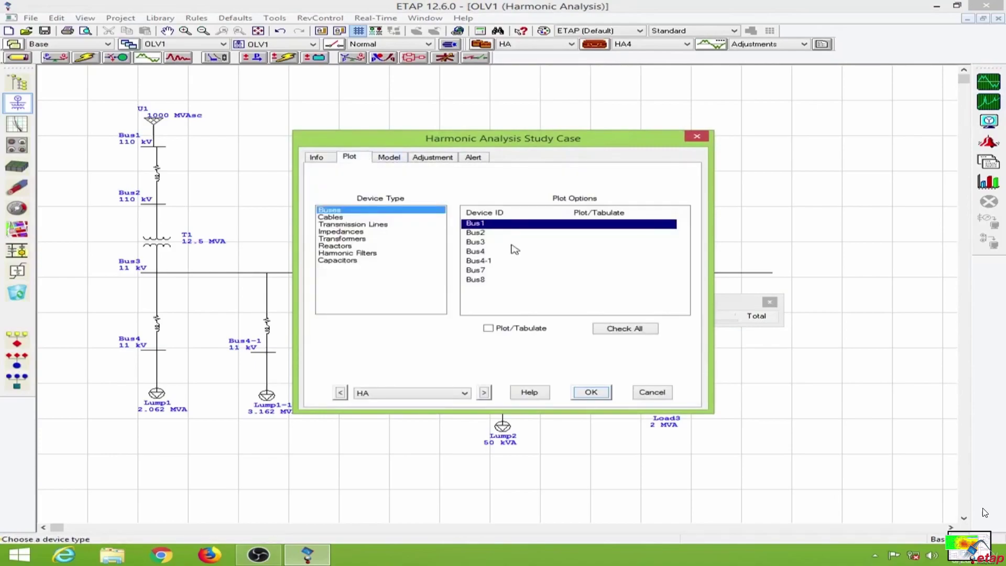
{"action": "left_click", "coordinate": [495, 243]}
{"action": "left_click", "coordinate": [590, 392]}
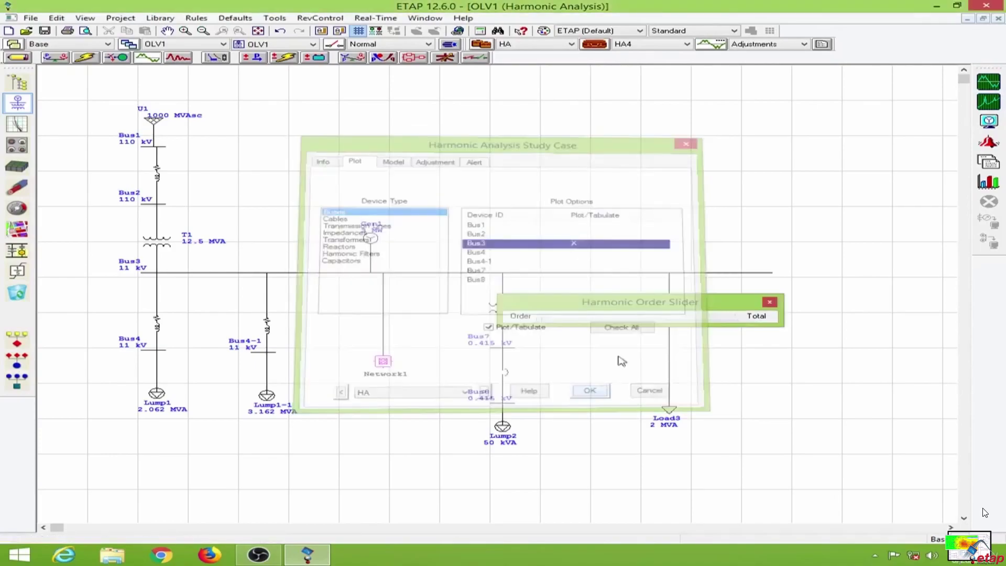
Rerun the harmonic load flow with the updated study case
{"action": "left_click_drag", "start_coordinate": [714, 307], "coordinate": [645, 174]}
{"action": "left_click", "coordinate": [703, 169]}
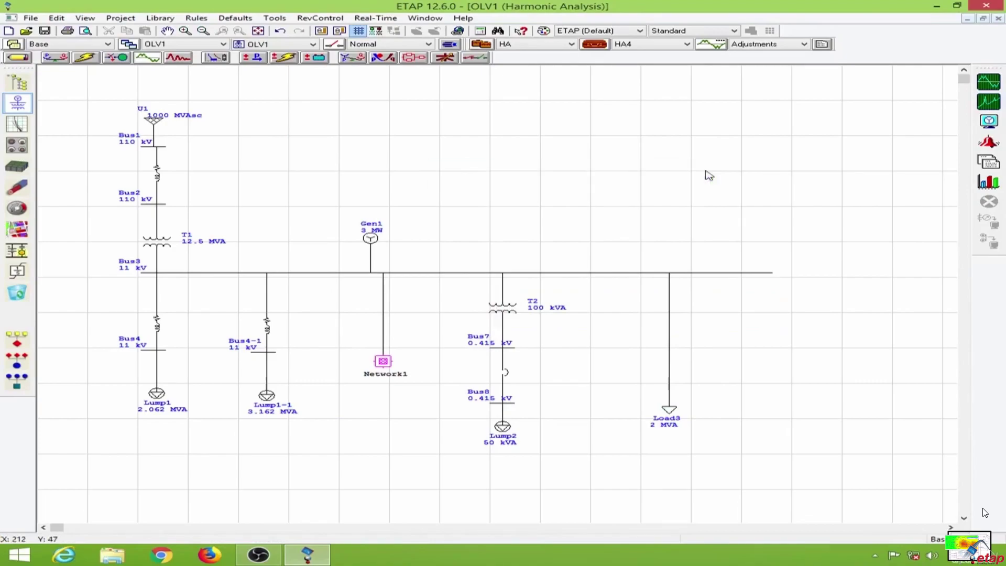
{"action": "left_click", "coordinate": [989, 83]}
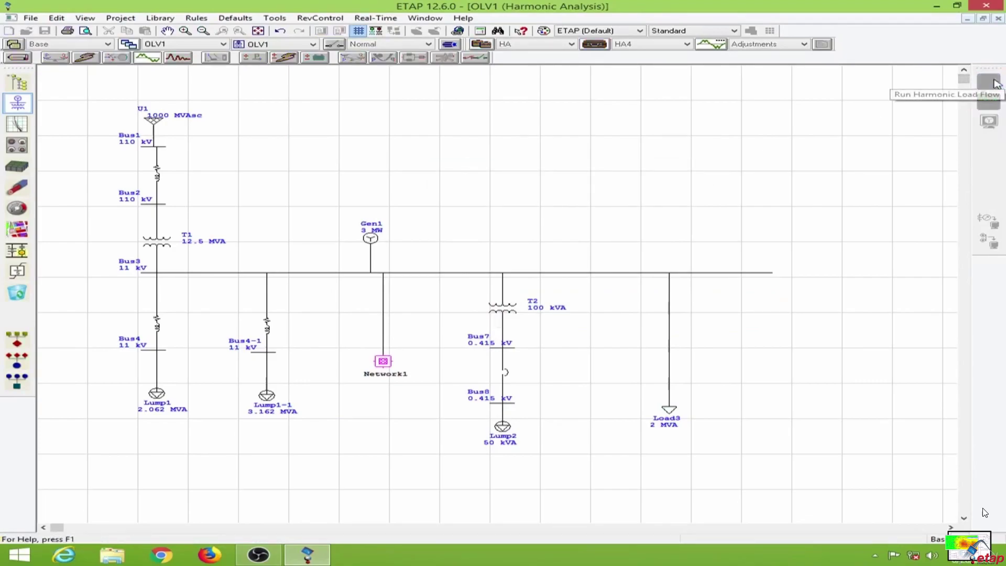
{"action": "left_click_drag", "start_coordinate": [714, 308], "coordinate": [638, 172]}
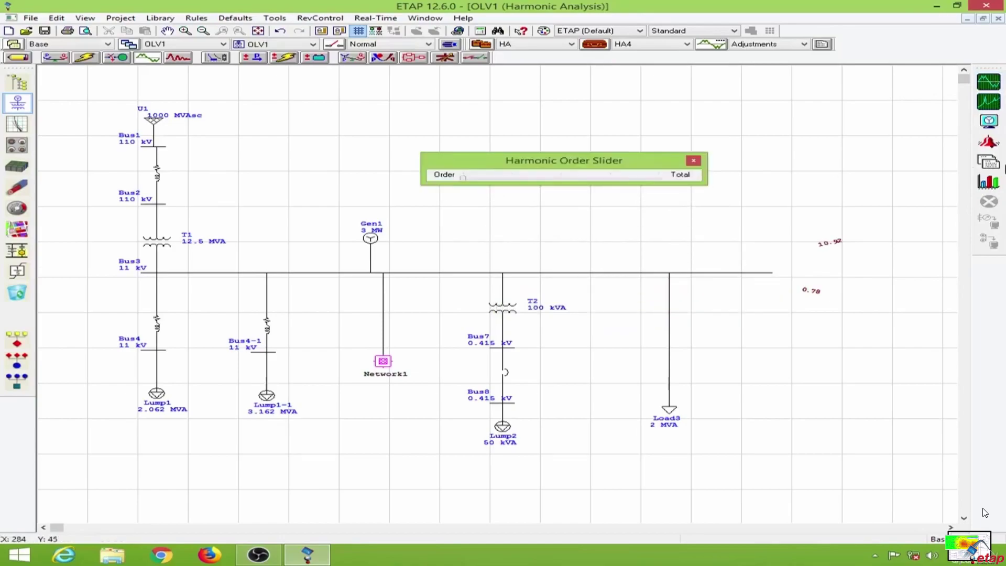
Turn on Show Units for bus voltage results in the harmonic Display Options
{"action": "left_click", "coordinate": [988, 121]}
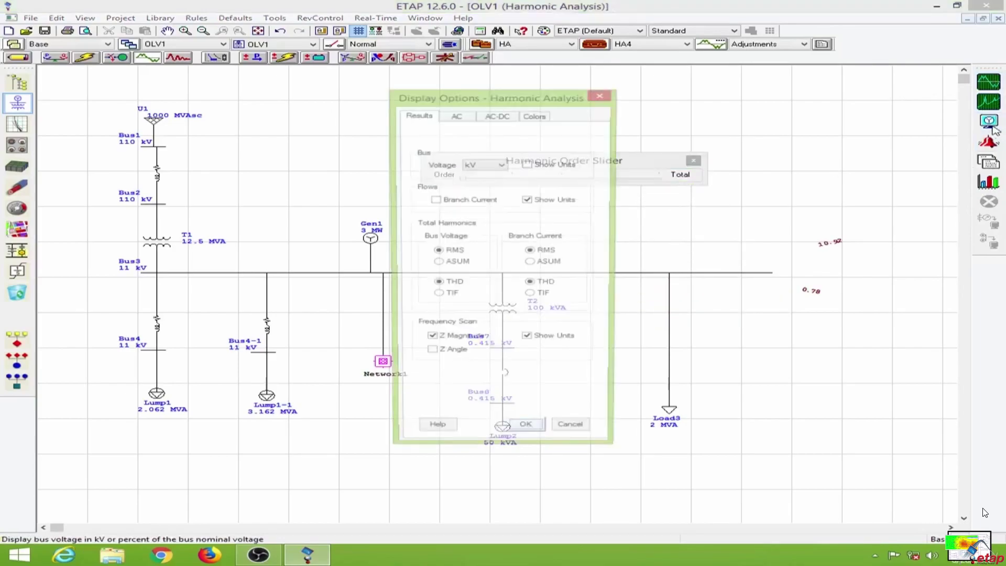
{"action": "left_click", "coordinate": [571, 168]}
{"action": "left_click", "coordinate": [539, 435]}
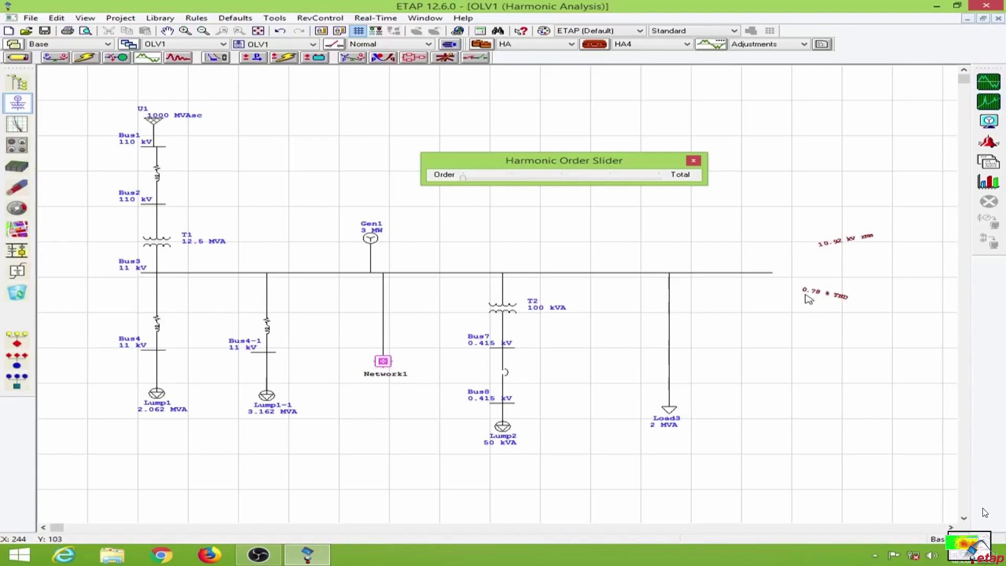
Step the harmonic order slider through orders 1, 3, 5 and 7, then close it
{"action": "left_click", "coordinate": [517, 178]}
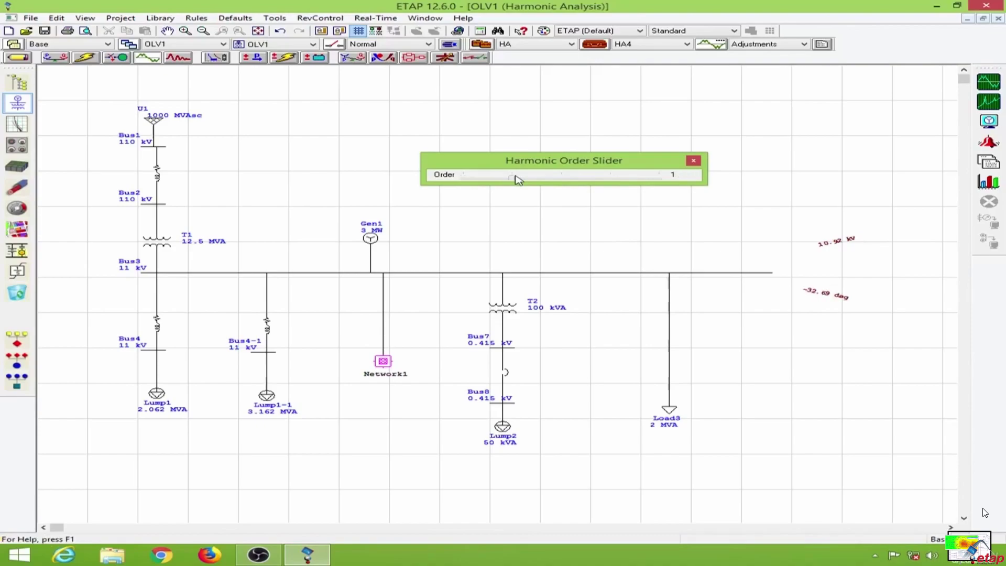
{"action": "left_click", "coordinate": [561, 179]}
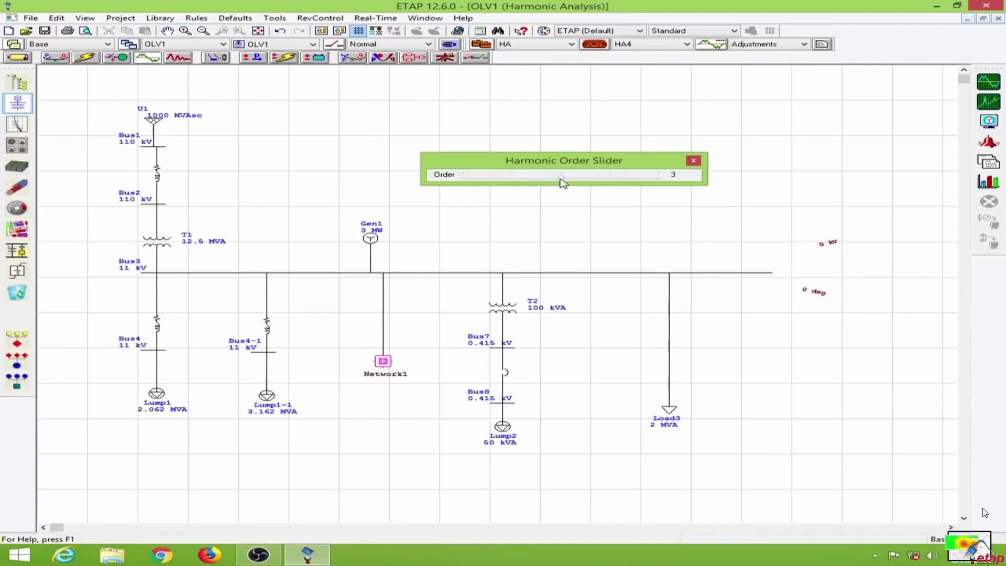
{"action": "left_click", "coordinate": [612, 180]}
{"action": "left_click", "coordinate": [659, 179]}
{"action": "left_click", "coordinate": [693, 160]}
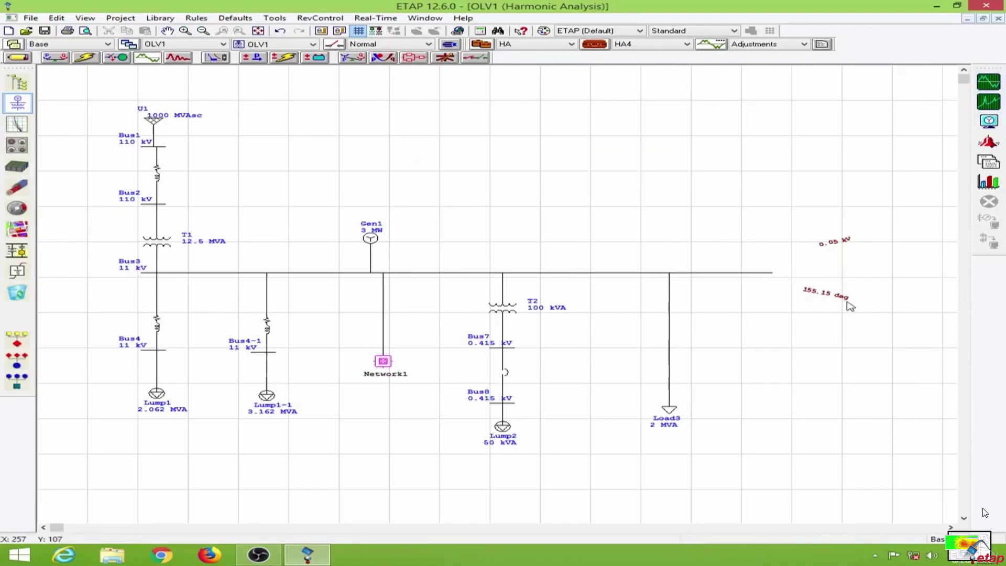
Change Load3's MVA rating to 10 in its Loading tab, giving 8.5 MW
{"action": "double_click", "coordinate": [669, 412]}
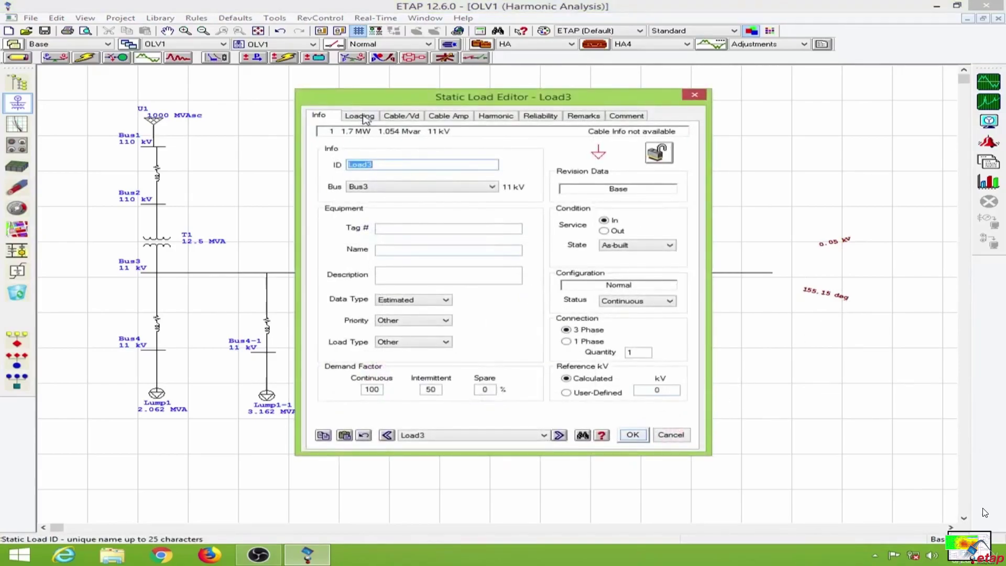
{"action": "left_click", "coordinate": [360, 116]}
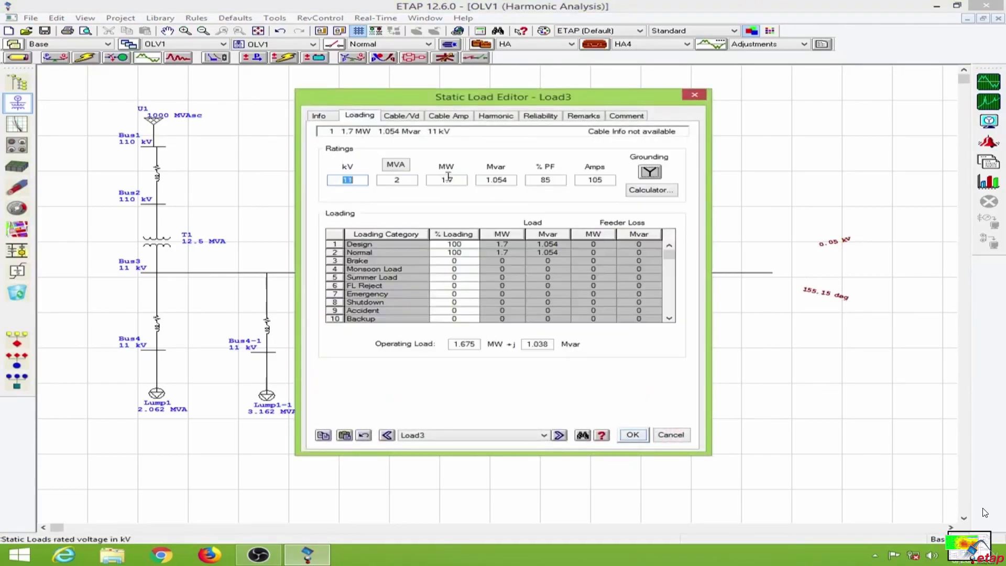
{"action": "left_click", "coordinate": [400, 181]}
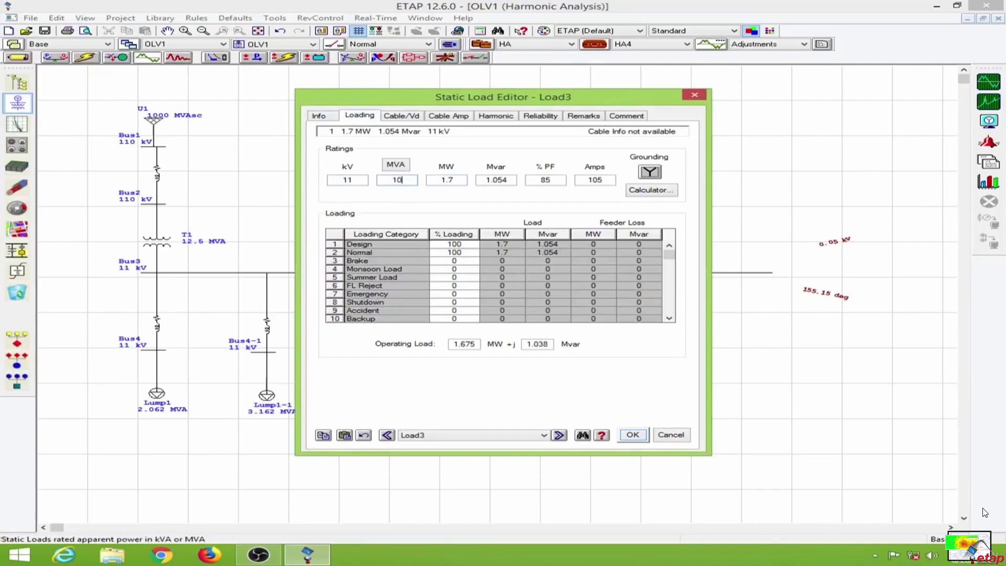
{"action": "type", "text": "10"}
{"action": "key", "text": "Tab"}
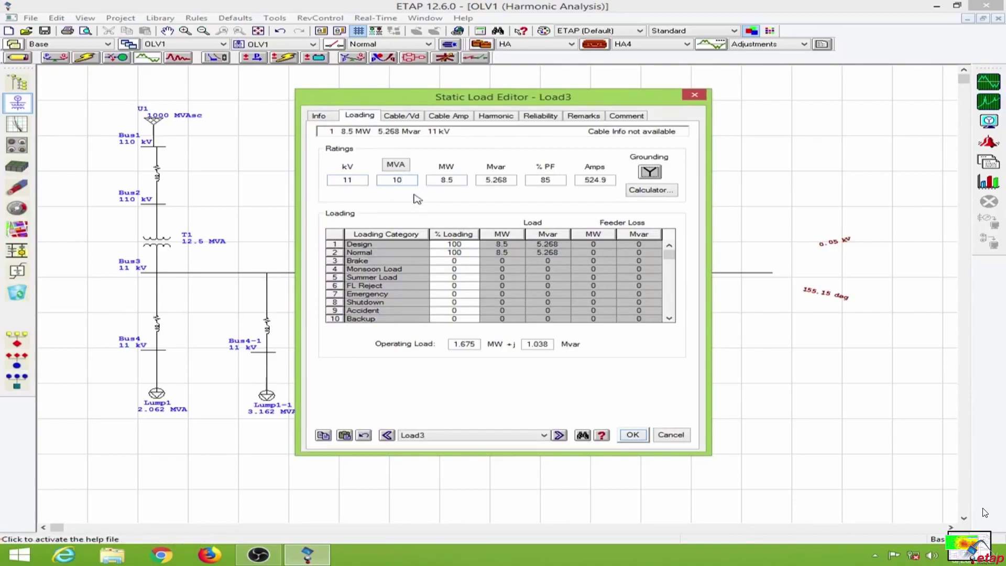
Save Load3, rerun the harmonic load flow, and select Bus3's order-5 IHD critical alert
{"action": "left_click", "coordinate": [632, 434]}
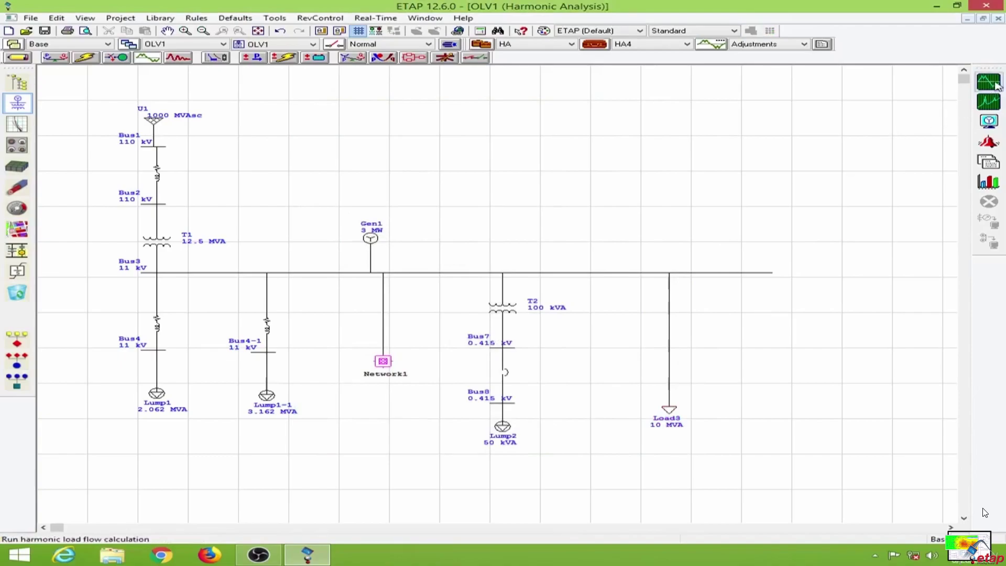
{"action": "left_click", "coordinate": [995, 85]}
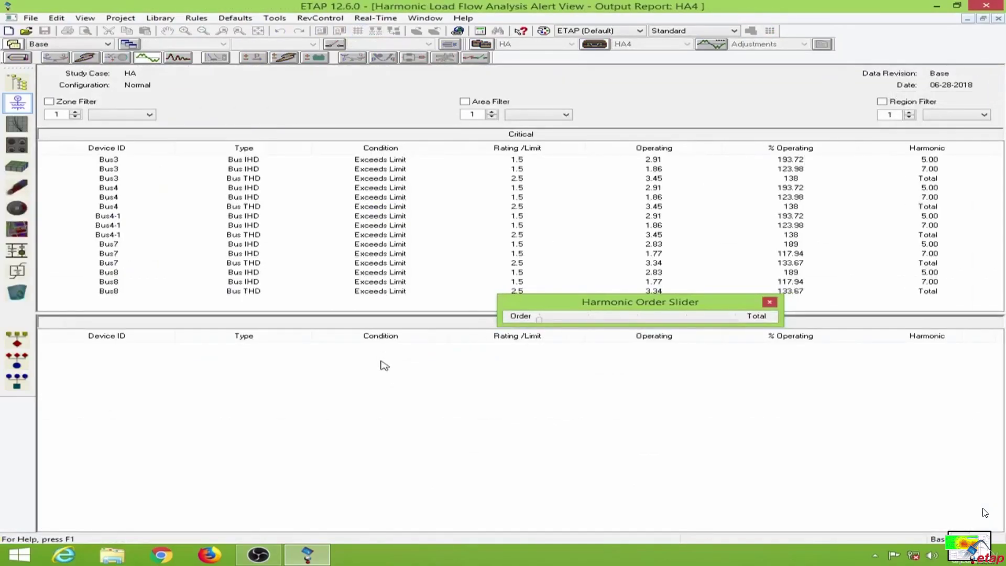
{"action": "left_click", "coordinate": [769, 302]}
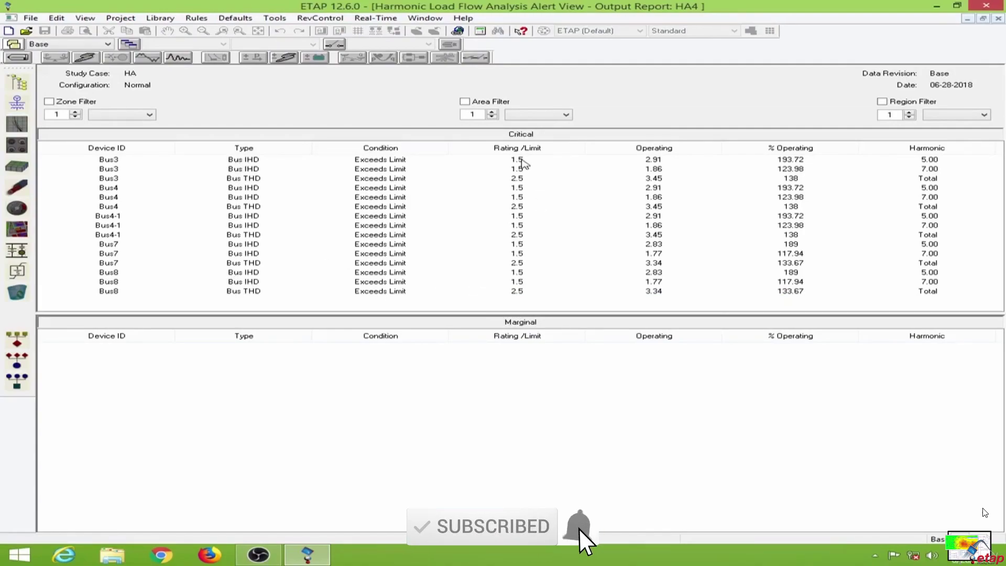
{"action": "left_click", "coordinate": [522, 159]}
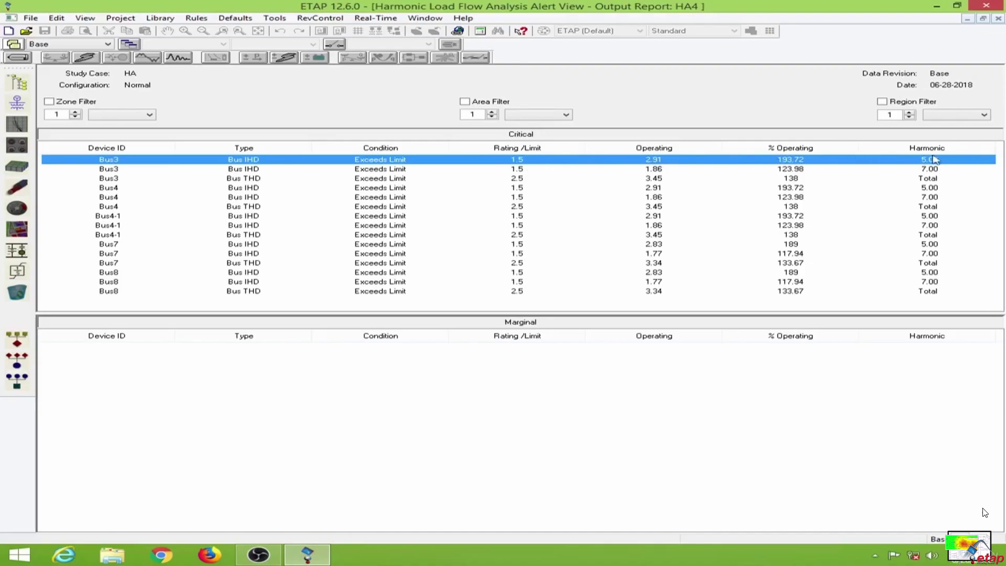
Step the diagram's bus results through harmonic orders 1, 3 and 5, ending at 0.31 kV, -92.87 deg
{"action": "left_click", "coordinate": [998, 18]}
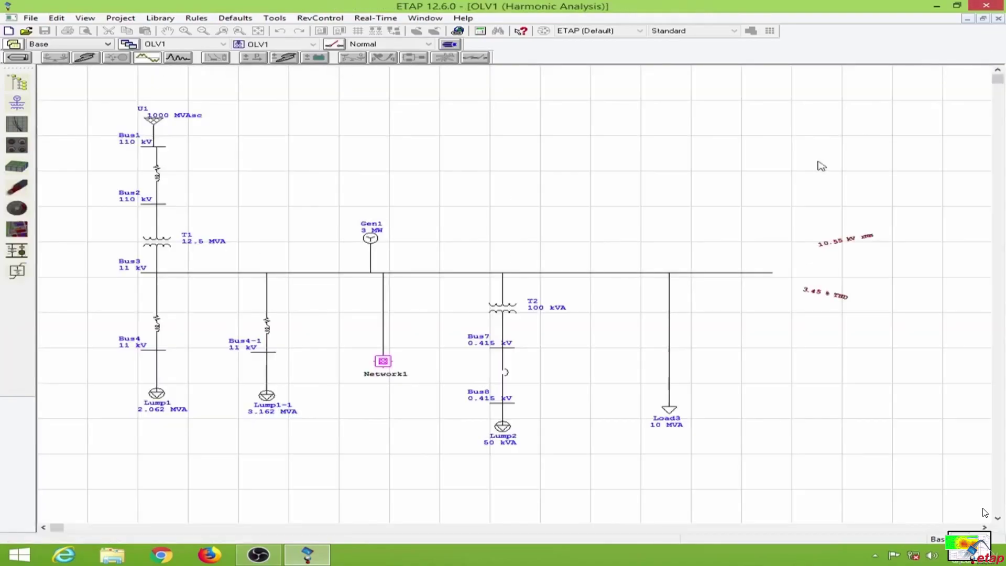
{"action": "left_click_drag", "start_coordinate": [647, 306], "coordinate": [529, 162]}
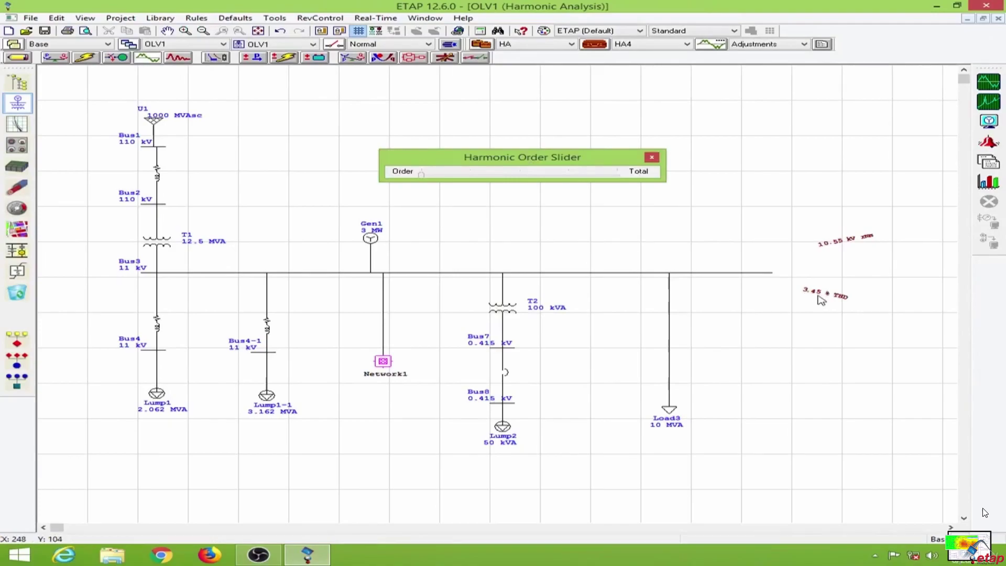
{"action": "left_click", "coordinate": [470, 175]}
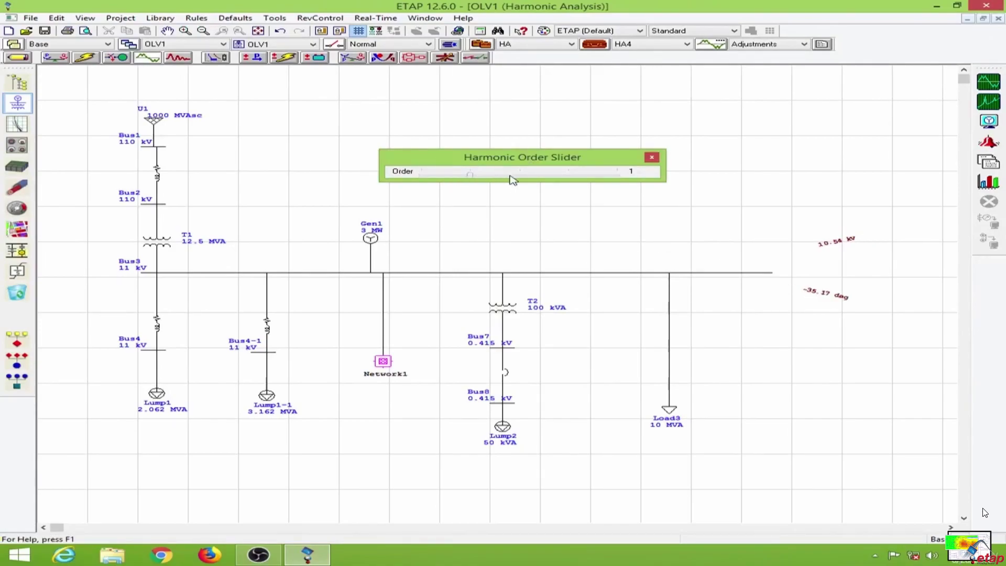
{"action": "left_click", "coordinate": [569, 175]}
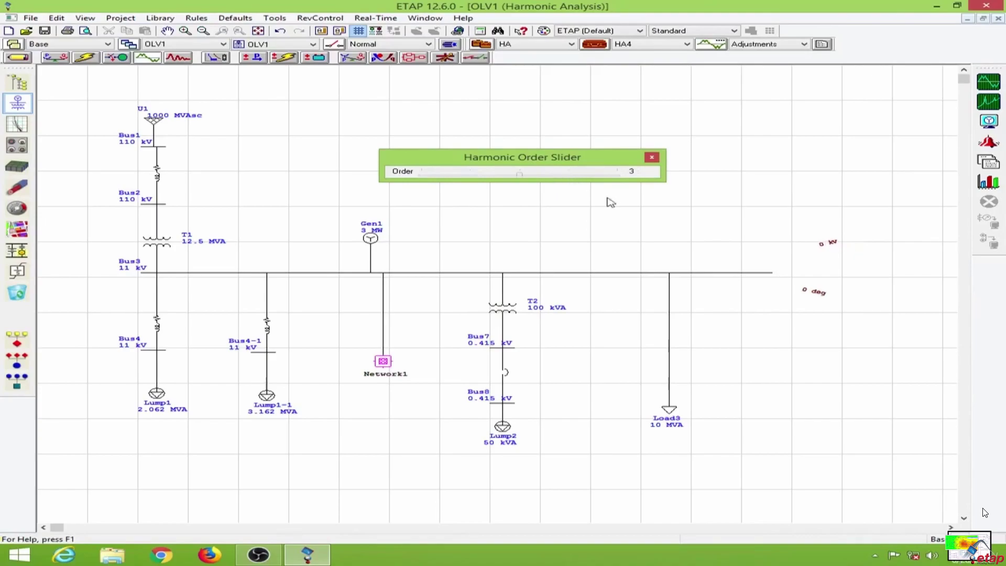
{"action": "left_click", "coordinate": [584, 177]}
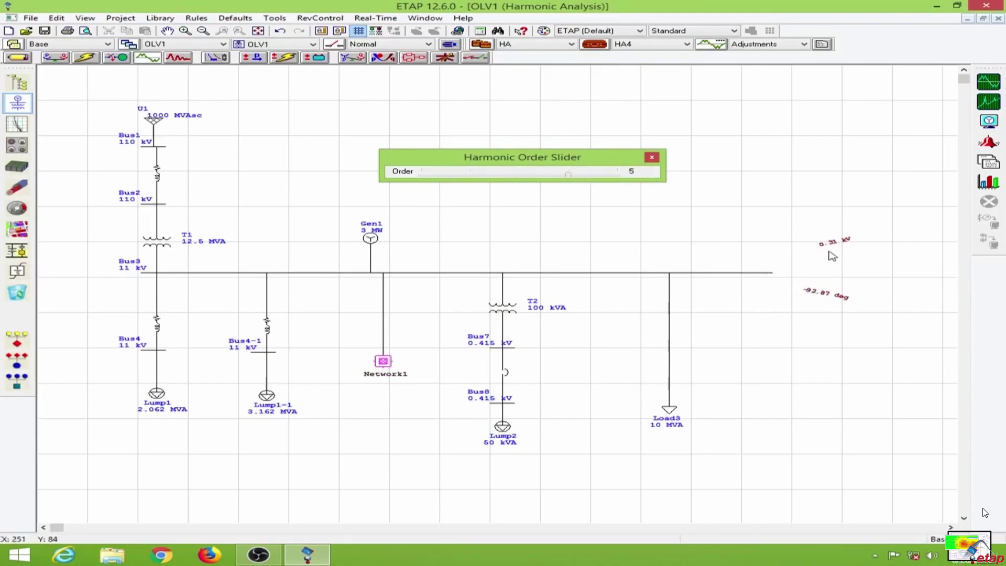
{"action": "left_click", "coordinate": [653, 157]}
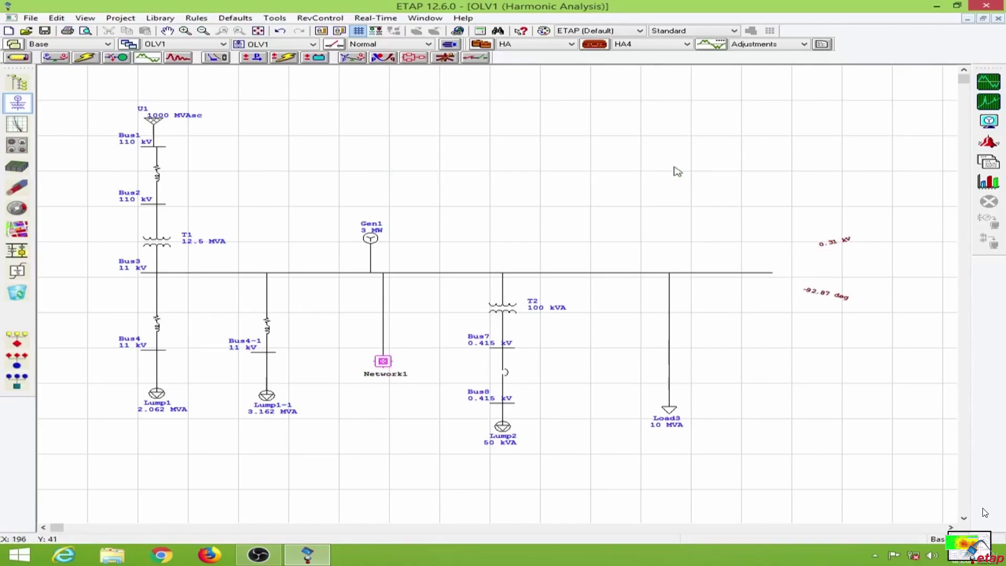
Plot Bus3's harmonic voltage spectrum and waveform
{"action": "left_click", "coordinate": [990, 181]}
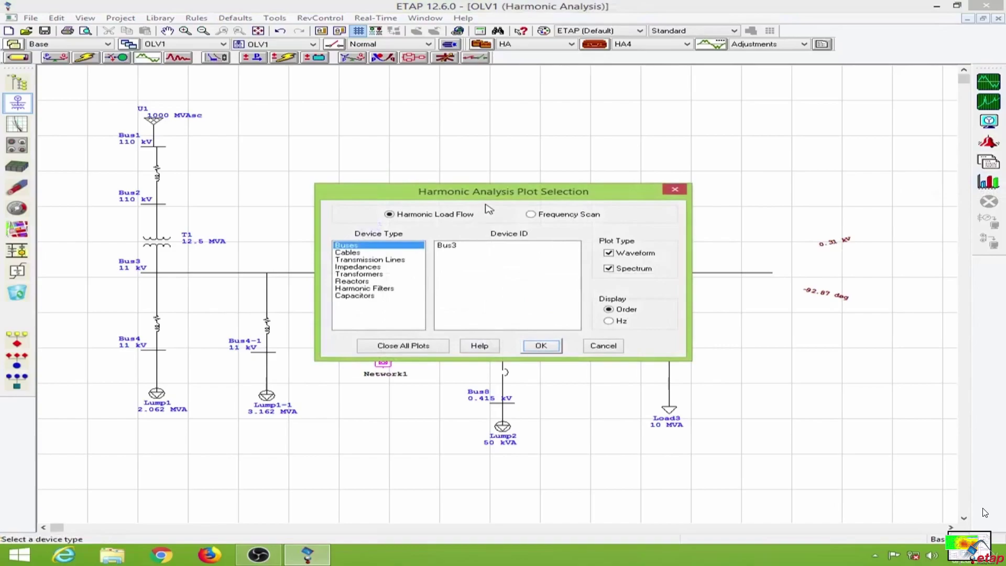
{"action": "left_click_drag", "start_coordinate": [492, 195], "coordinate": [468, 171]}
{"action": "left_click", "coordinate": [455, 226]}
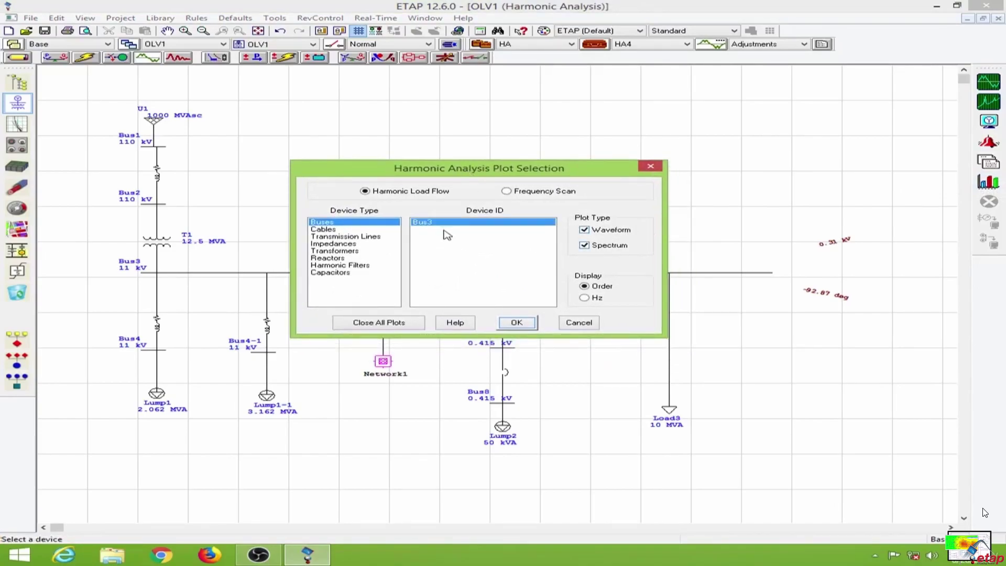
{"action": "left_click", "coordinate": [516, 323]}
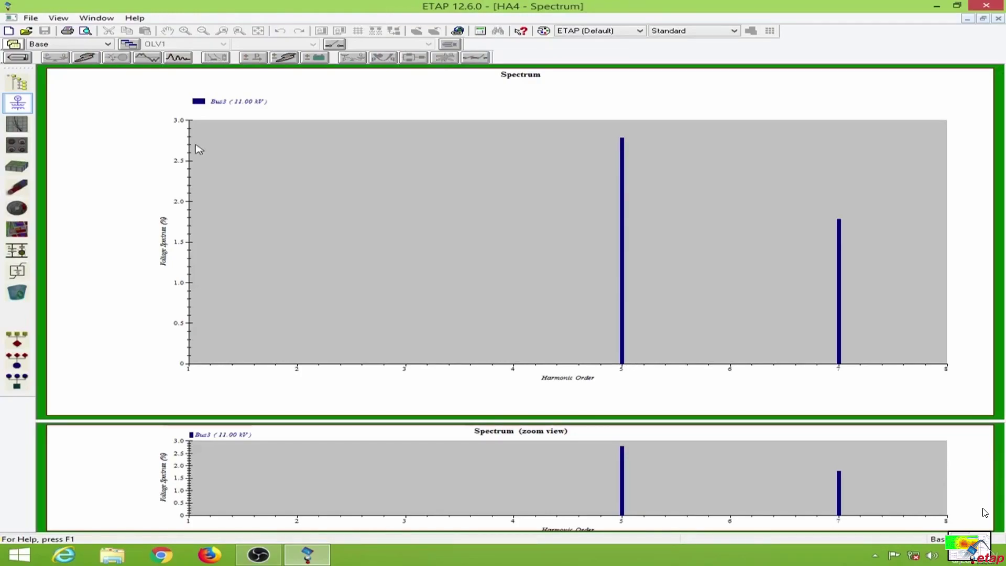
Add major and minor grid lines to the spectrum's vertical axis, then view Bus3's waveform
{"action": "left_click", "coordinate": [189, 152]}
{"action": "double_click", "coordinate": [189, 162]}
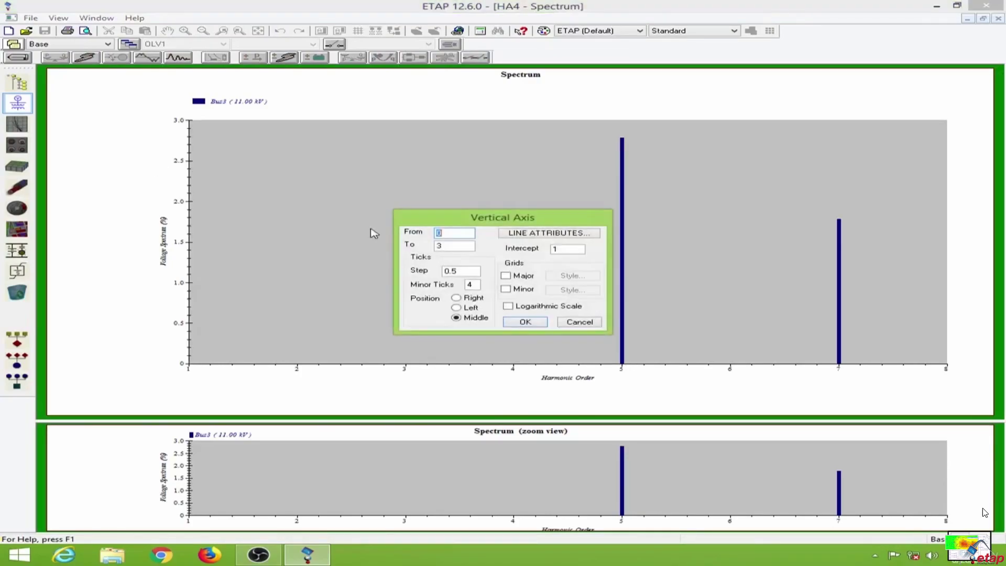
{"action": "left_click", "coordinate": [523, 275]}
{"action": "left_click", "coordinate": [524, 288]}
{"action": "left_click", "coordinate": [525, 321]}
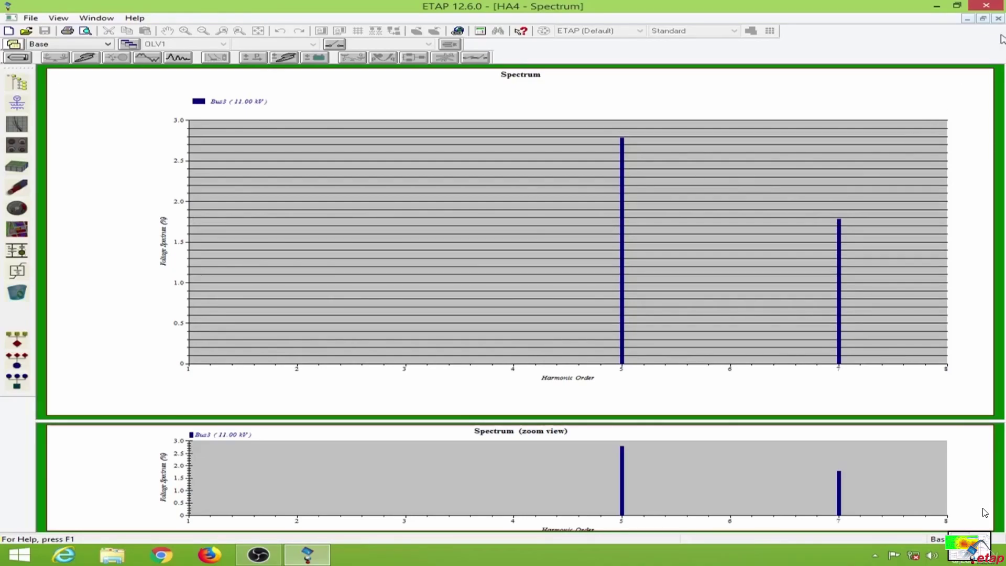
{"action": "left_click", "coordinate": [998, 18]}
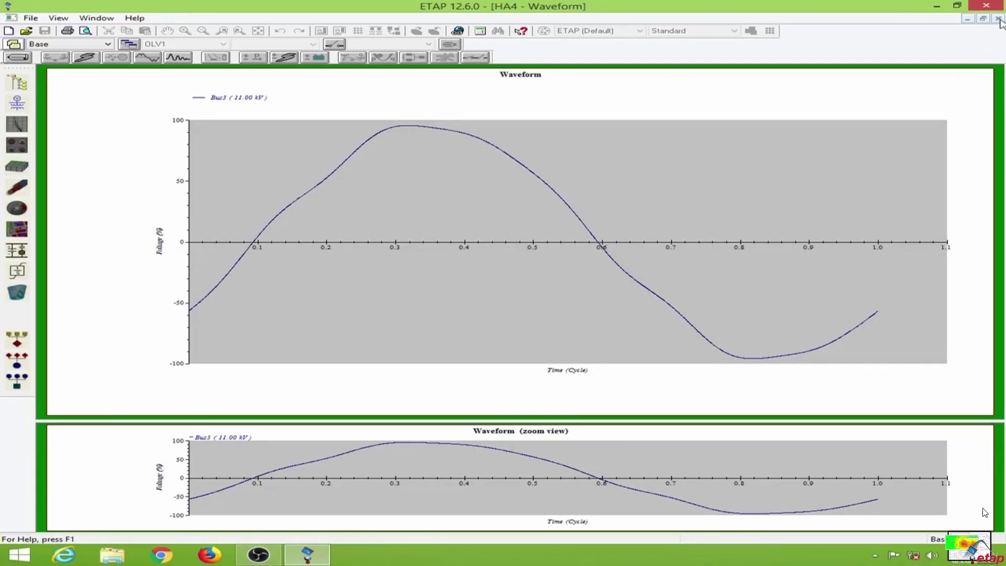
Clear the plots and harmonic order slider and run the frequency scan
{"action": "left_click", "coordinate": [998, 18]}
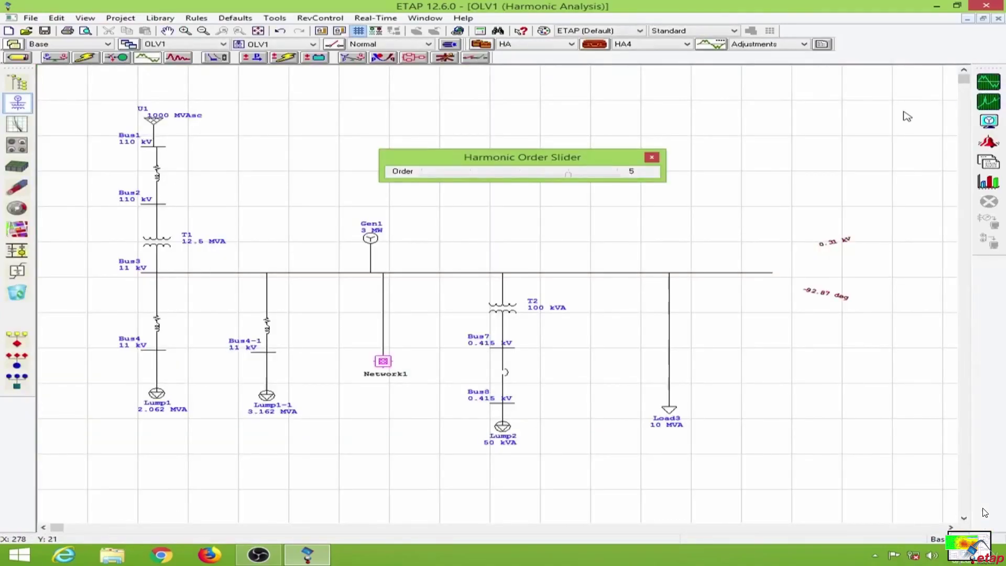
{"action": "left_click", "coordinate": [651, 157]}
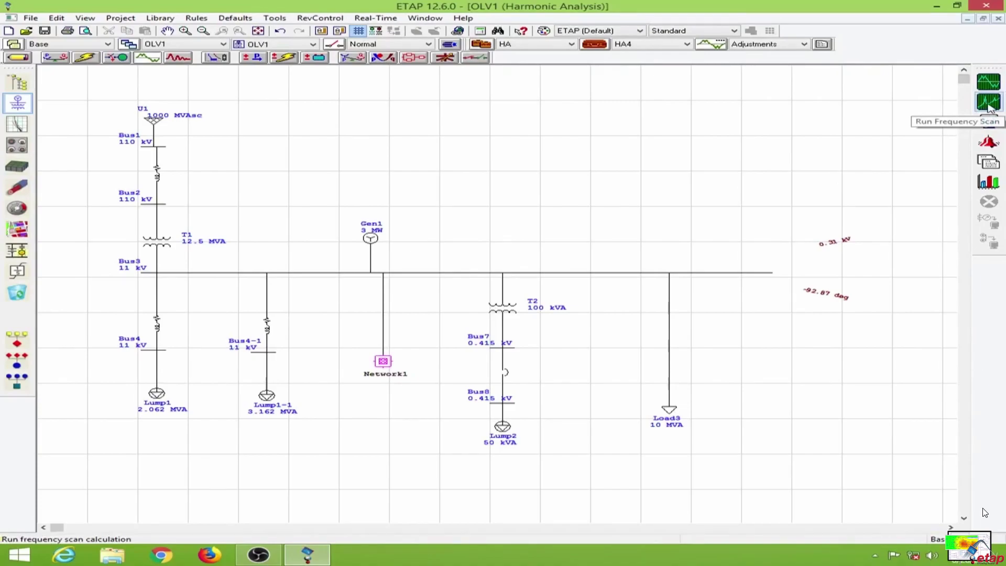
{"action": "left_click", "coordinate": [989, 103]}
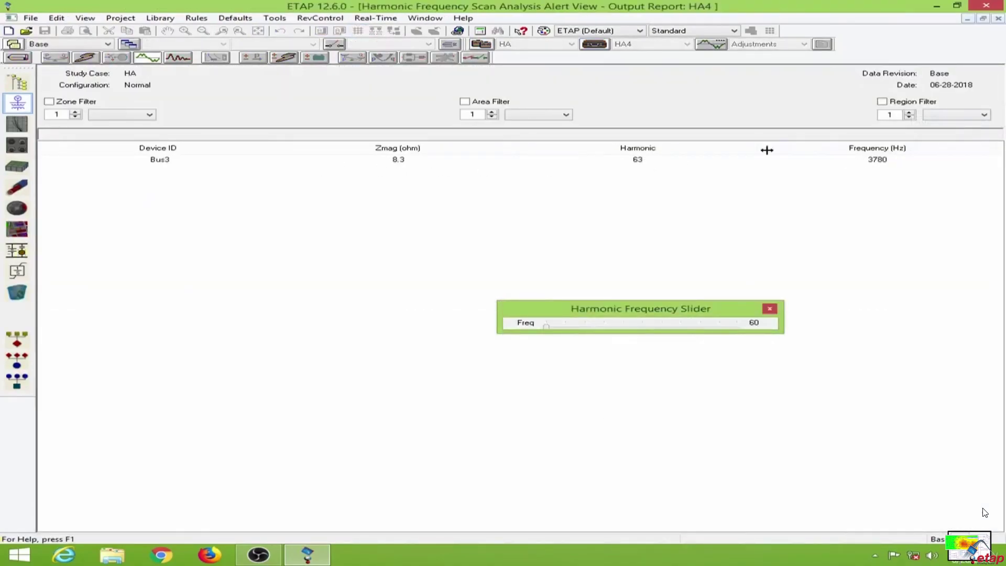
{"action": "left_click", "coordinate": [998, 19]}
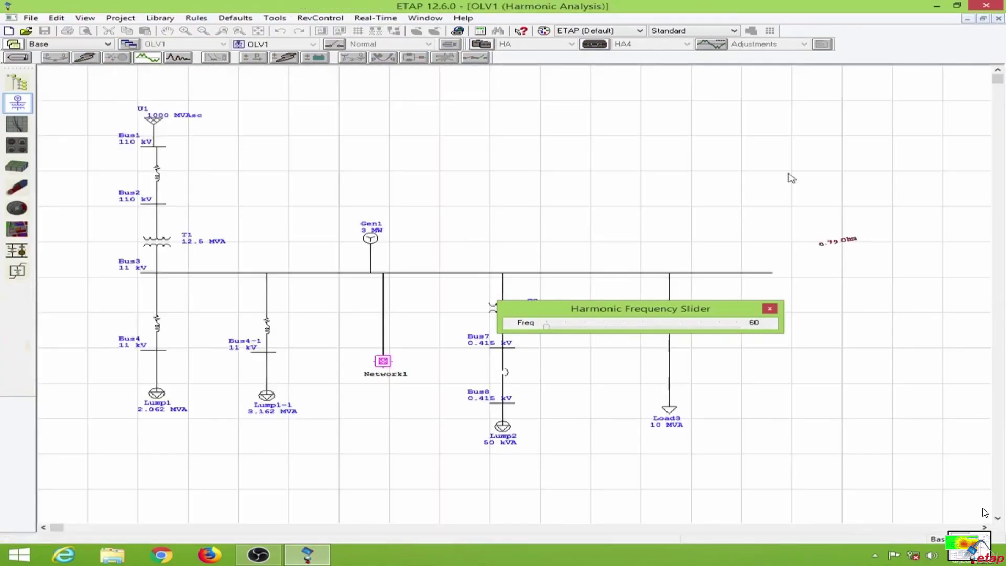
Sweep the scan frequency up from 60 Hz past 1620 Hz, watching Bus3's impedance reach 7.61 ohms
{"action": "left_click_drag", "start_coordinate": [653, 316], "coordinate": [578, 173]}
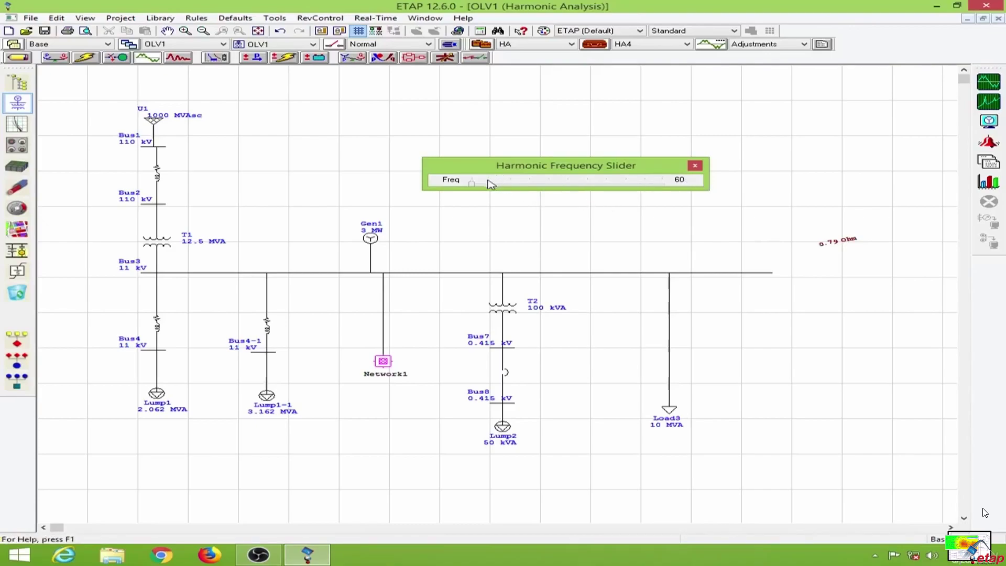
{"action": "left_click_drag", "start_coordinate": [471, 185], "coordinate": [506, 187]}
{"action": "left_click_drag", "start_coordinate": [506, 188], "coordinate": [538, 187]}
Plot Bus3's frequency-scan impedance angle and magnitude against harmonic order, then close both plots
{"action": "left_click", "coordinate": [695, 166]}
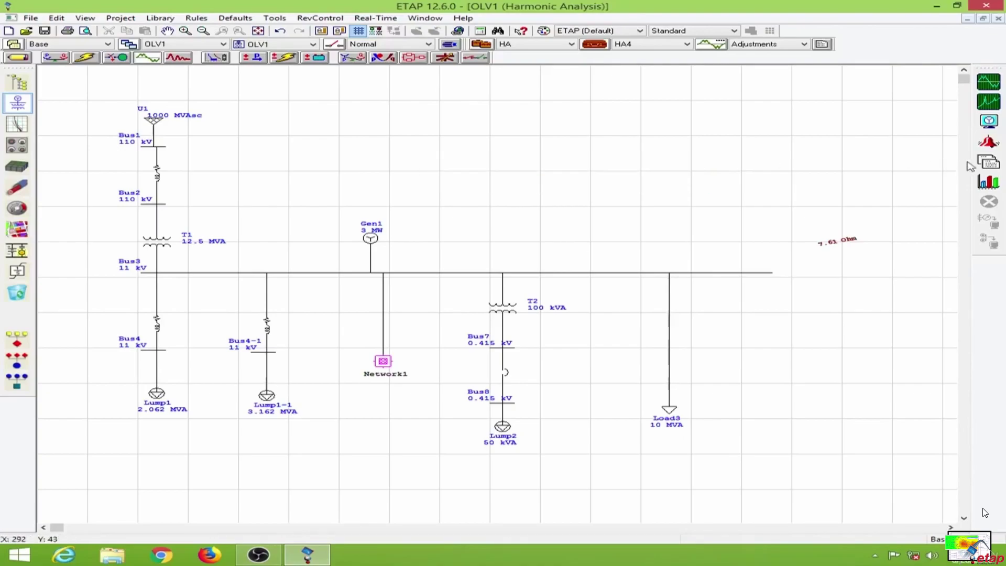
{"action": "left_click", "coordinate": [987, 182]}
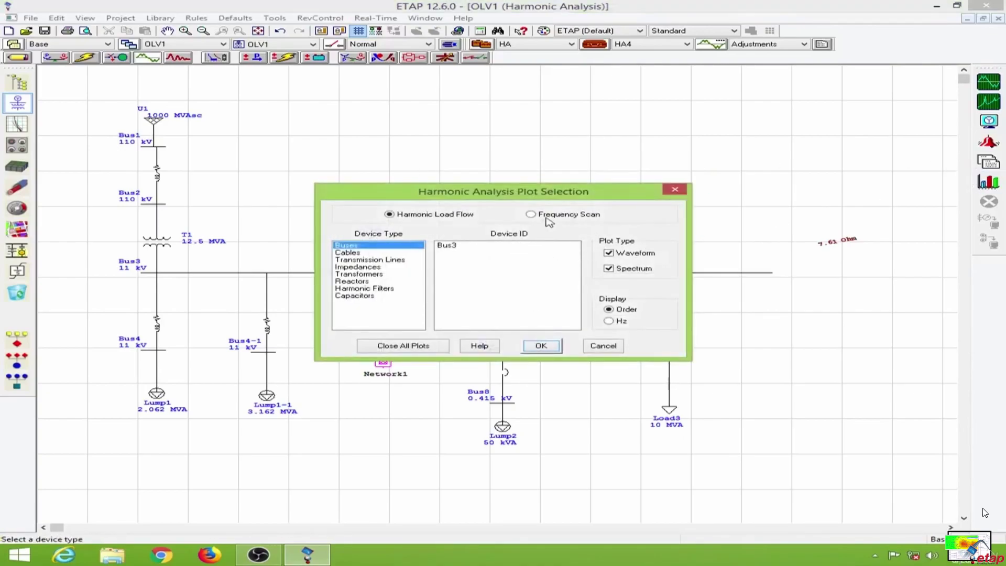
{"action": "left_click", "coordinate": [547, 216]}
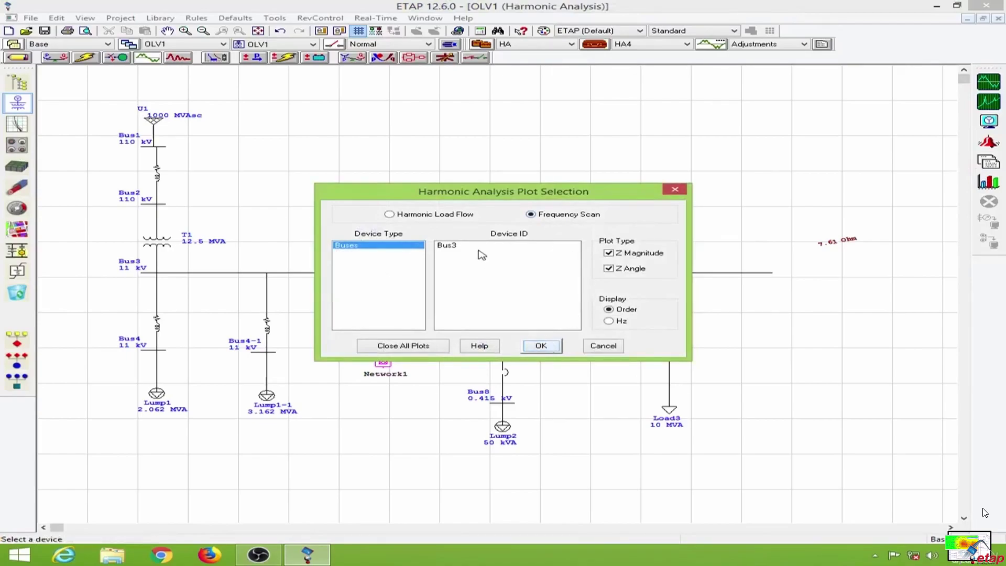
{"action": "left_click", "coordinate": [482, 245]}
{"action": "left_click", "coordinate": [540, 346]}
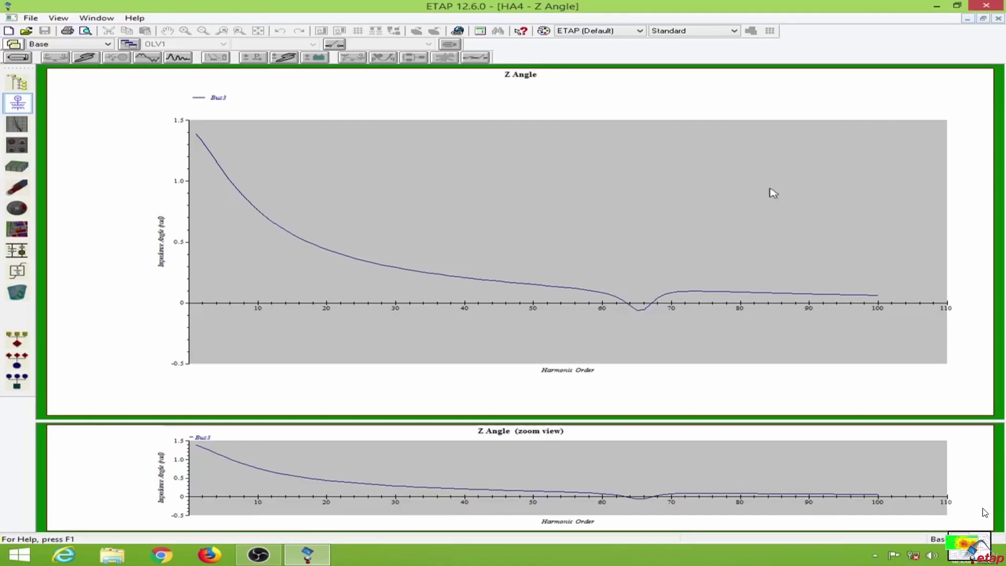
{"action": "left_click", "coordinate": [998, 19]}
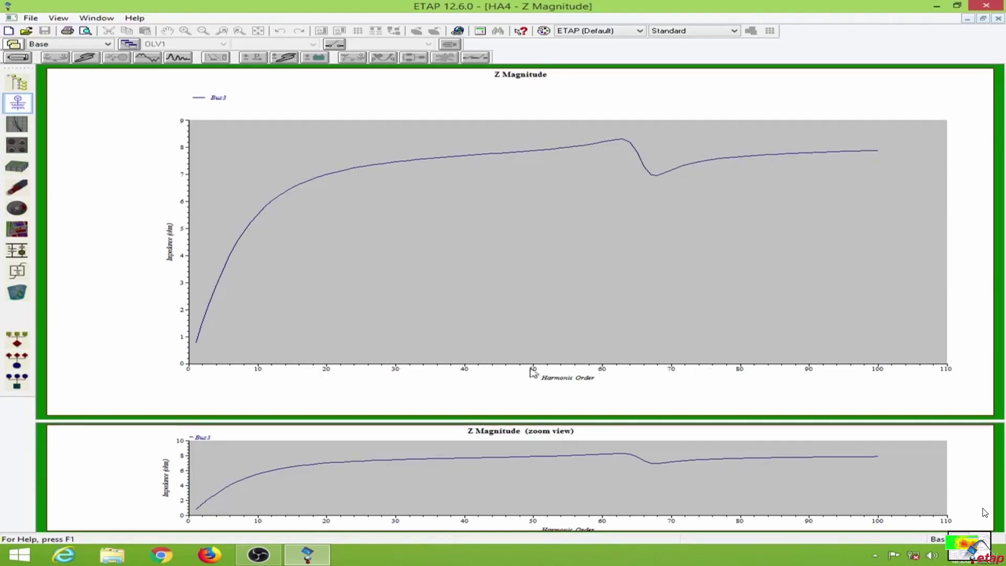
{"action": "left_click", "coordinate": [997, 18]}
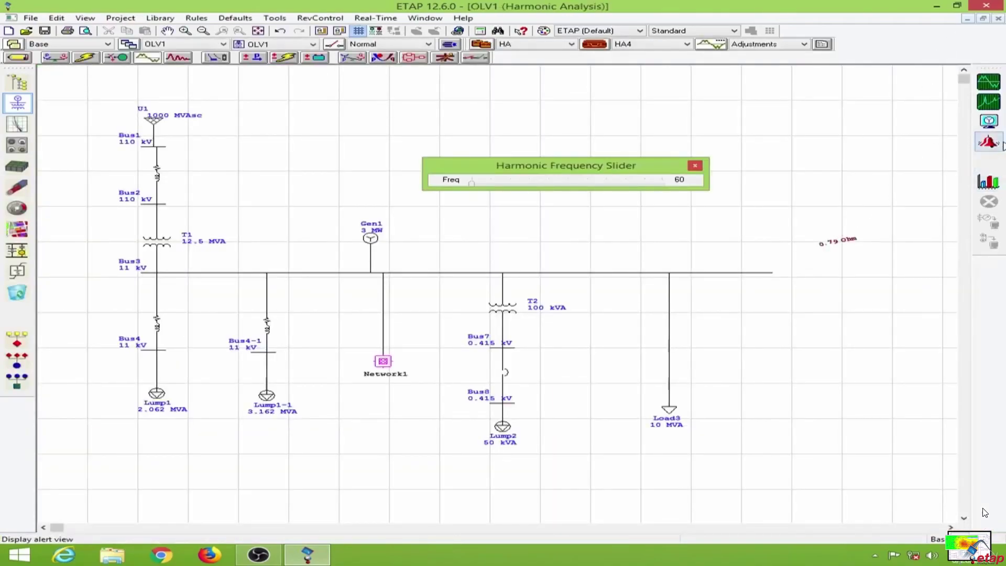
Check the alert report, then plot Bus3's spectrum in Hz, showing peaks at 300 and 420 Hz
{"action": "left_click", "coordinate": [991, 105]}
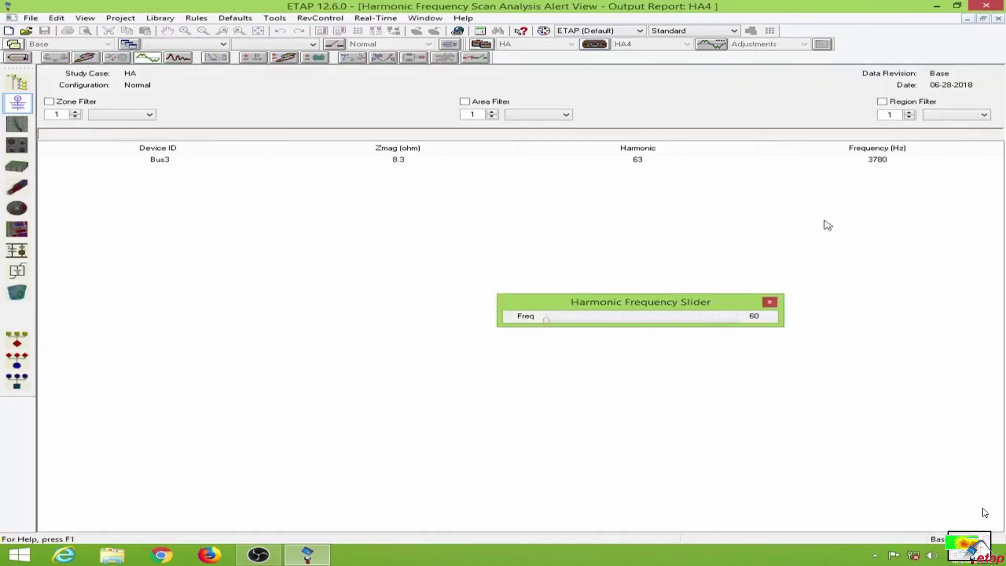
{"action": "left_click", "coordinate": [997, 19]}
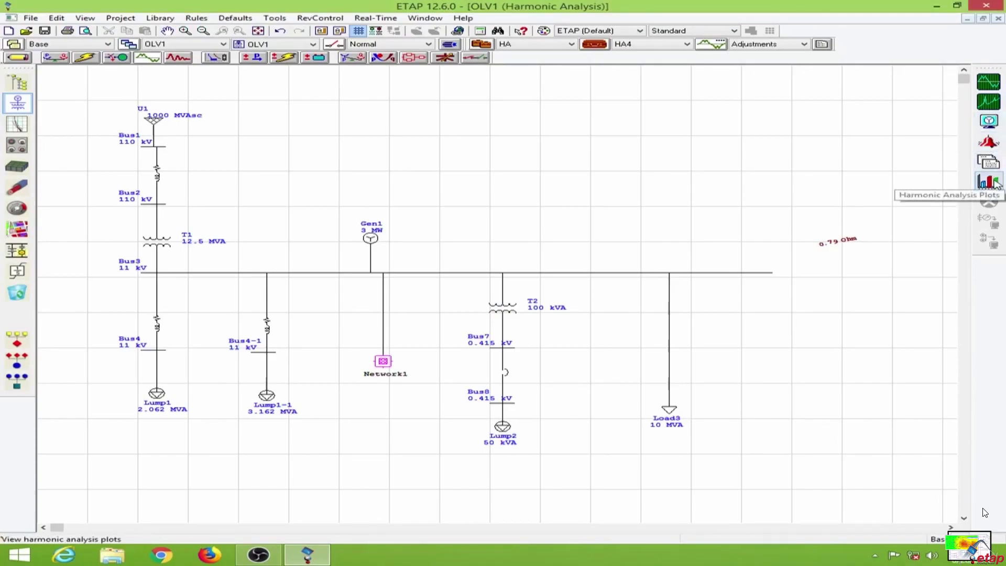
{"action": "left_click", "coordinate": [988, 182]}
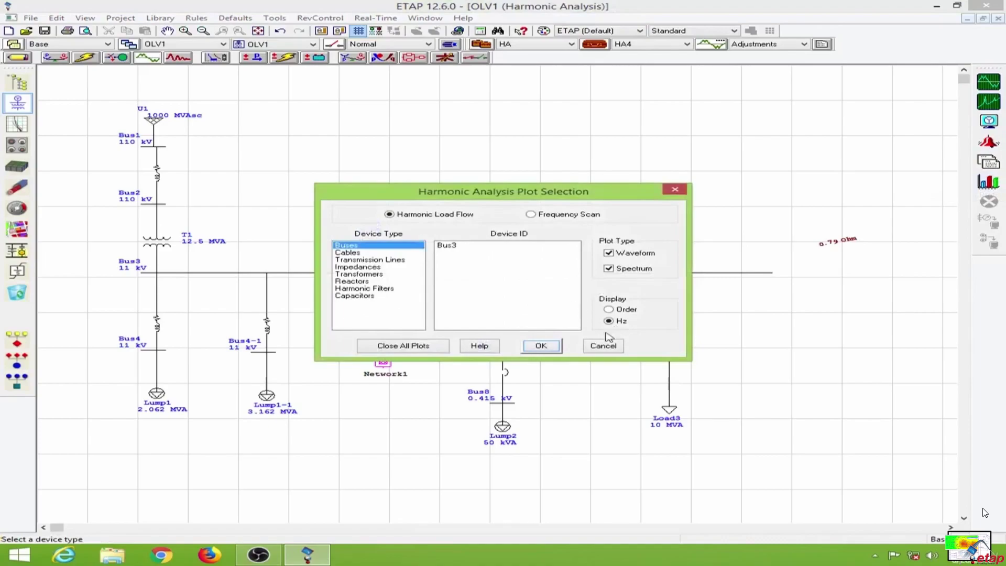
{"action": "left_click", "coordinate": [512, 246]}
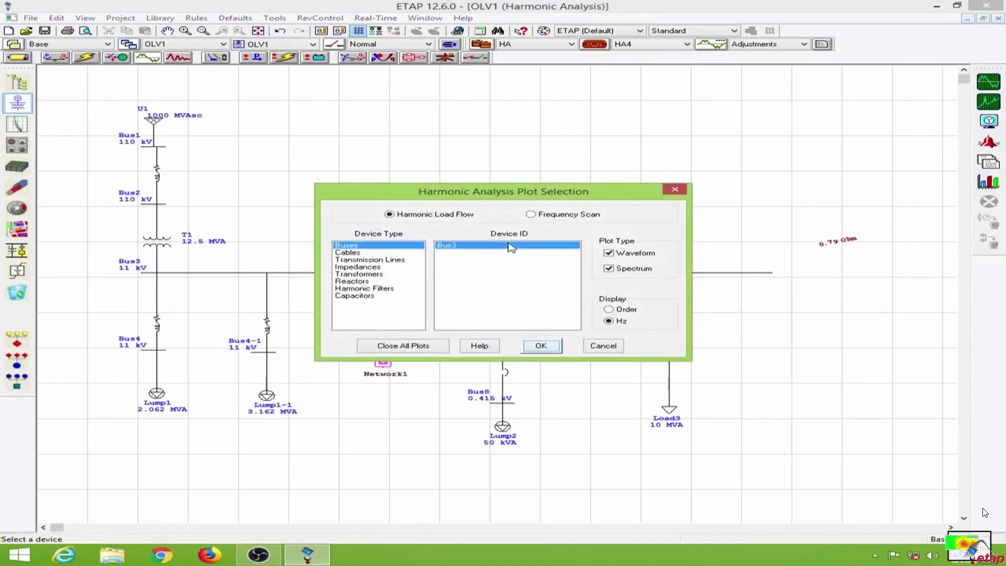
{"action": "left_click", "coordinate": [539, 345]}
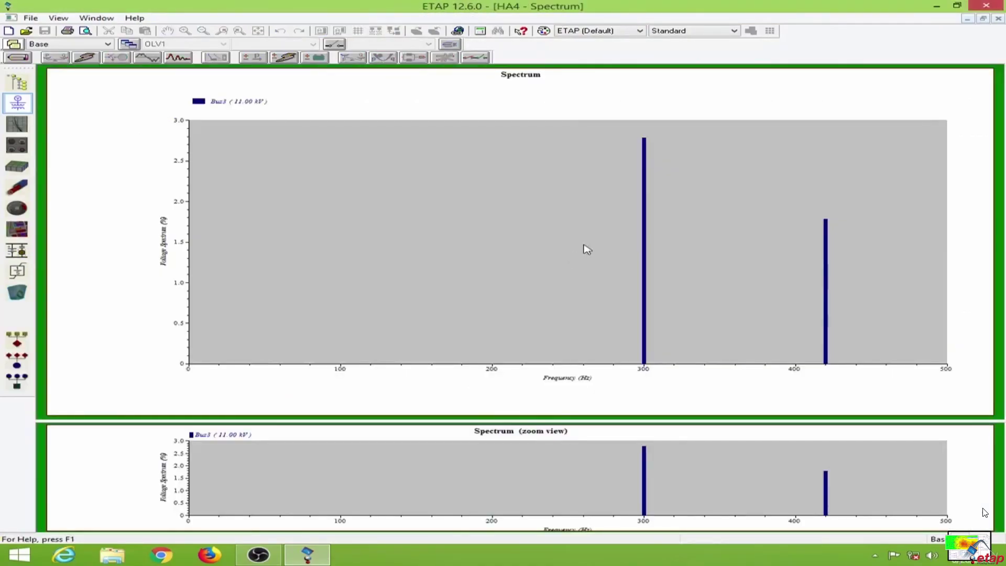
{"action": "left_click", "coordinate": [998, 19]}
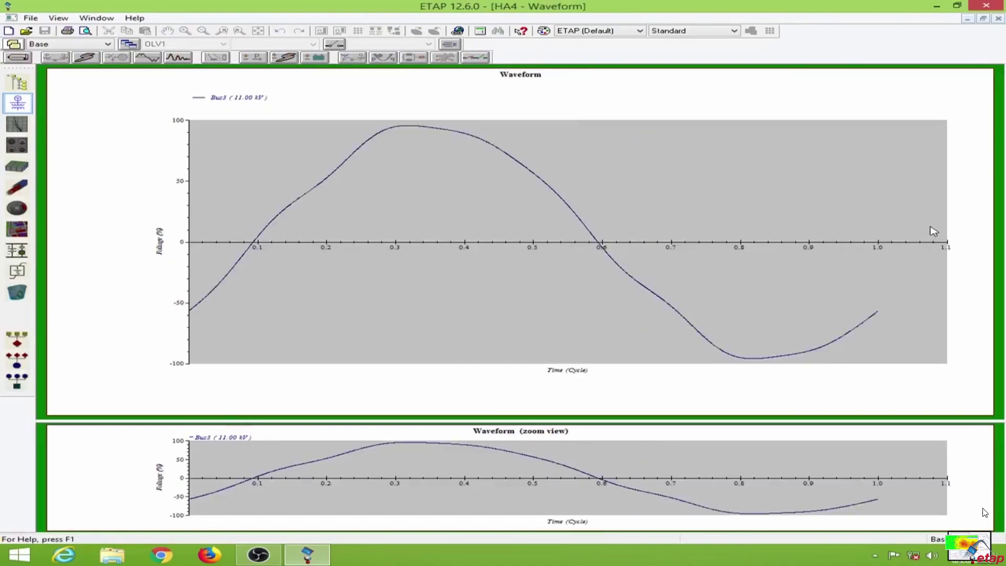
Plot Bus3's frequency-scan impedance angle and magnitude in Hz, peaking near 8.3 ohms at 3800 Hz
{"action": "left_click", "coordinate": [998, 19]}
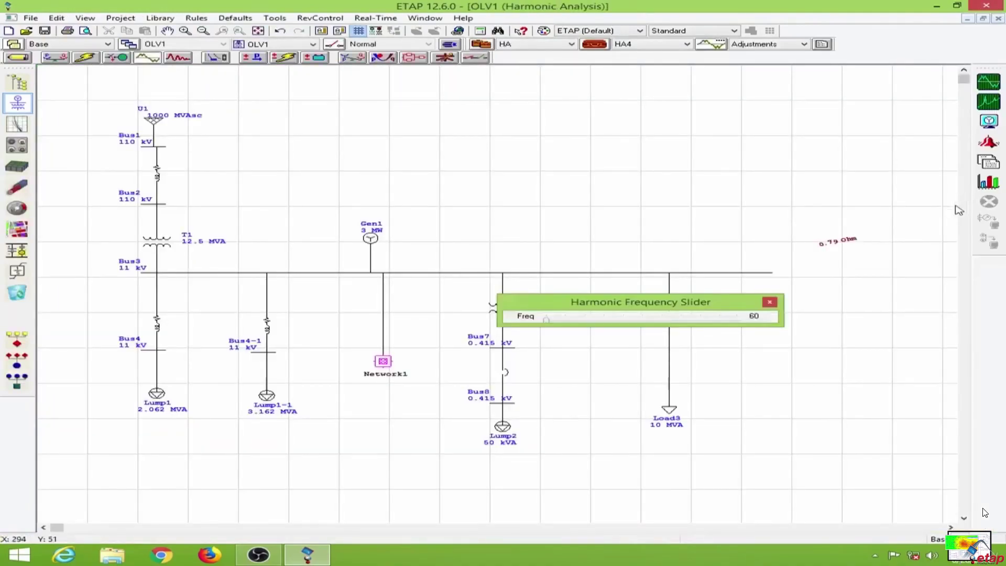
{"action": "left_click", "coordinate": [988, 182]}
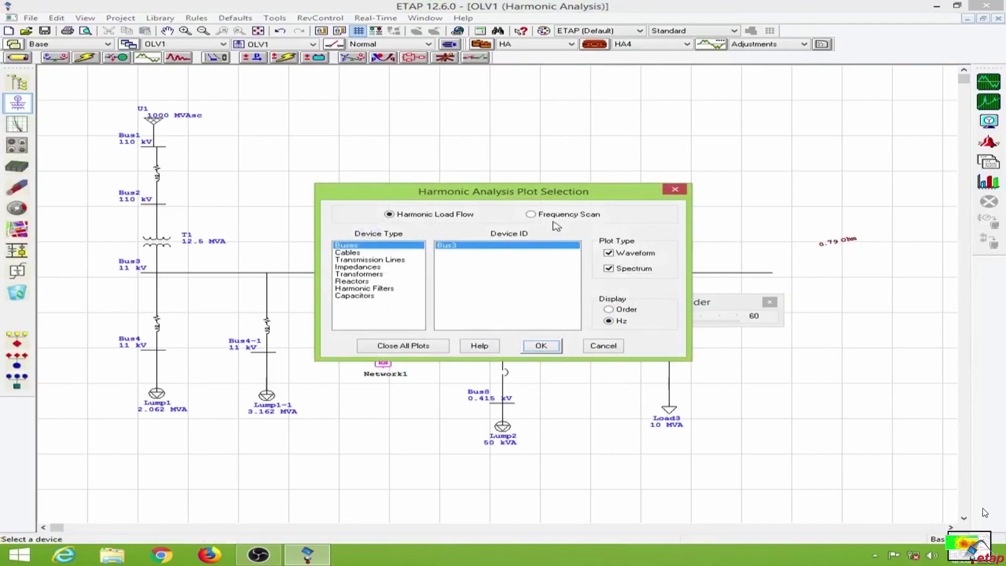
{"action": "left_click", "coordinate": [556, 216]}
{"action": "left_click", "coordinate": [558, 346]}
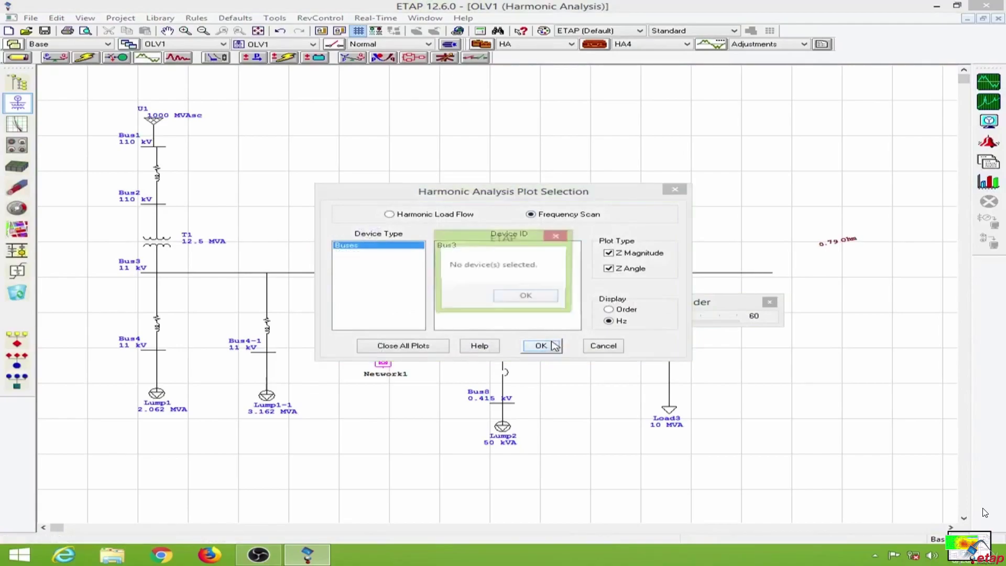
{"action": "left_click", "coordinate": [549, 298]}
{"action": "left_click", "coordinate": [503, 245]}
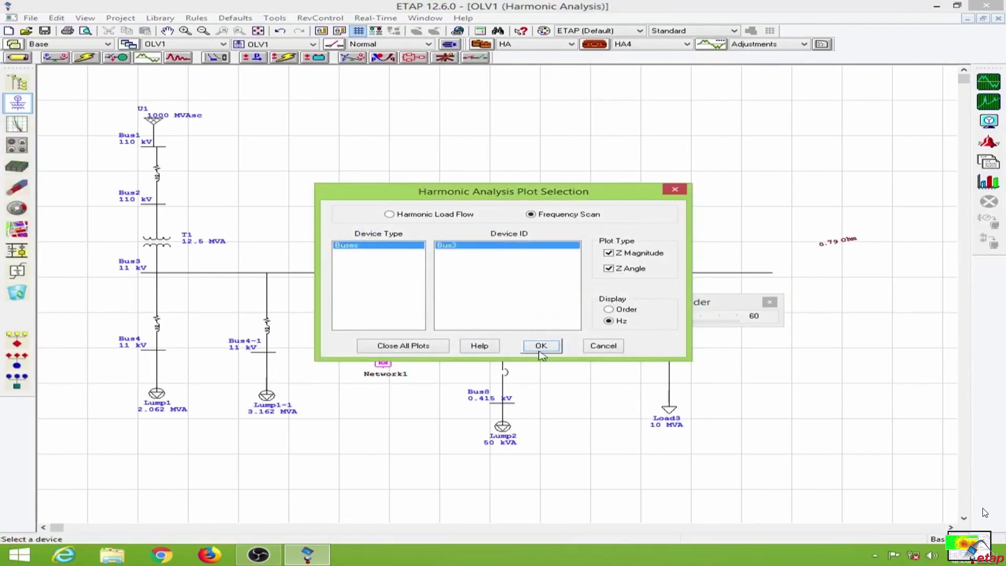
{"action": "left_click", "coordinate": [541, 350]}
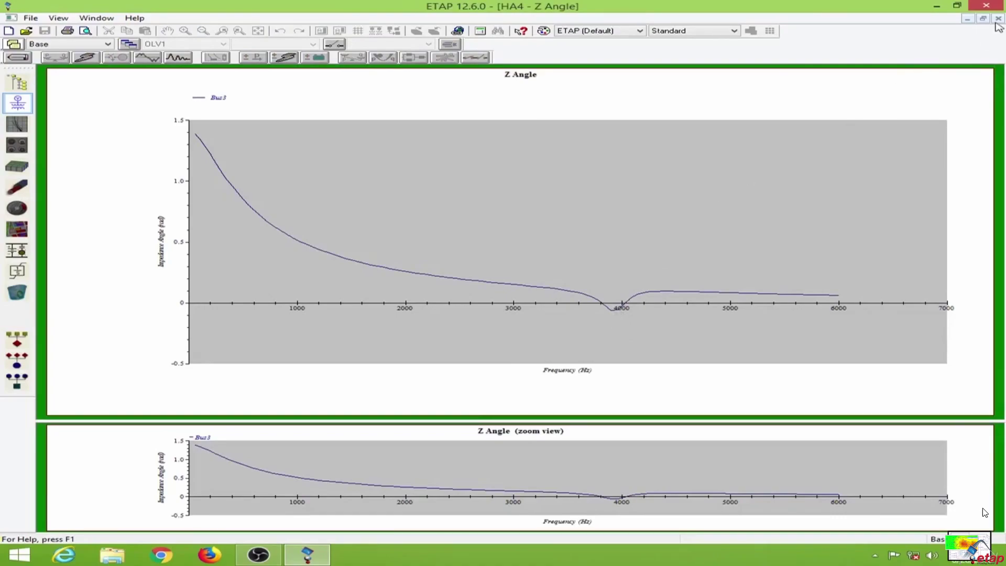
{"action": "left_click", "coordinate": [998, 18]}
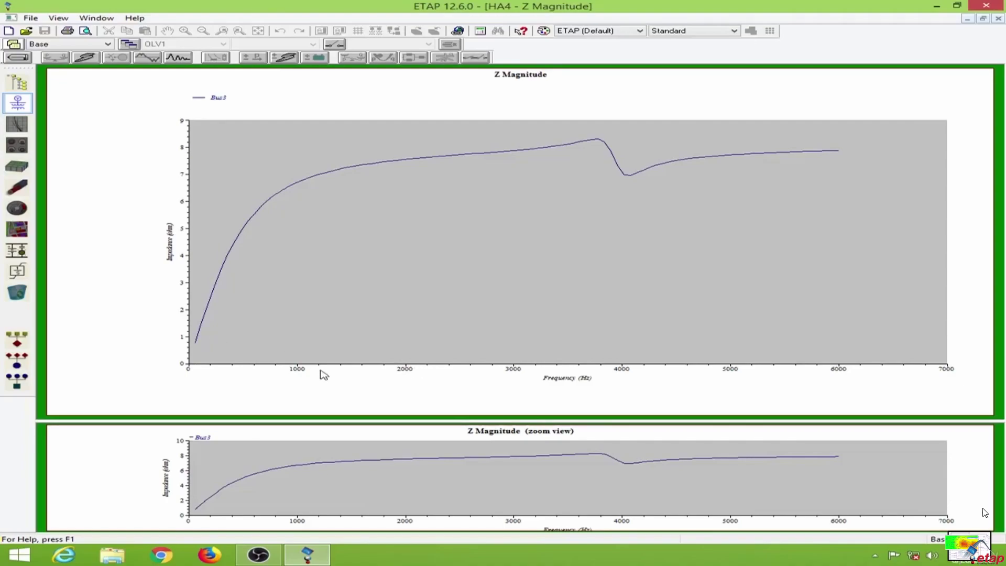
{"action": "key", "text": "ctrl+F4"}
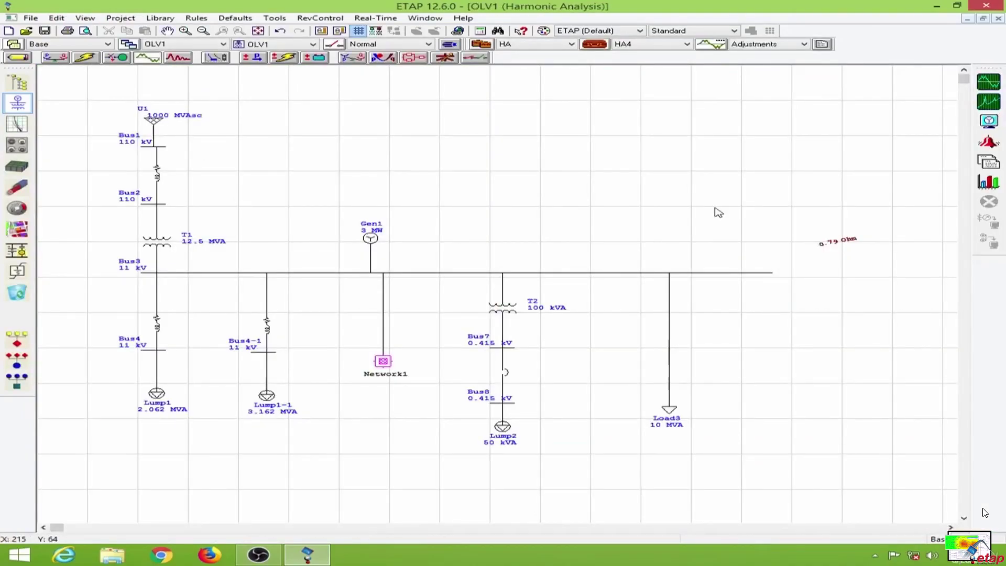